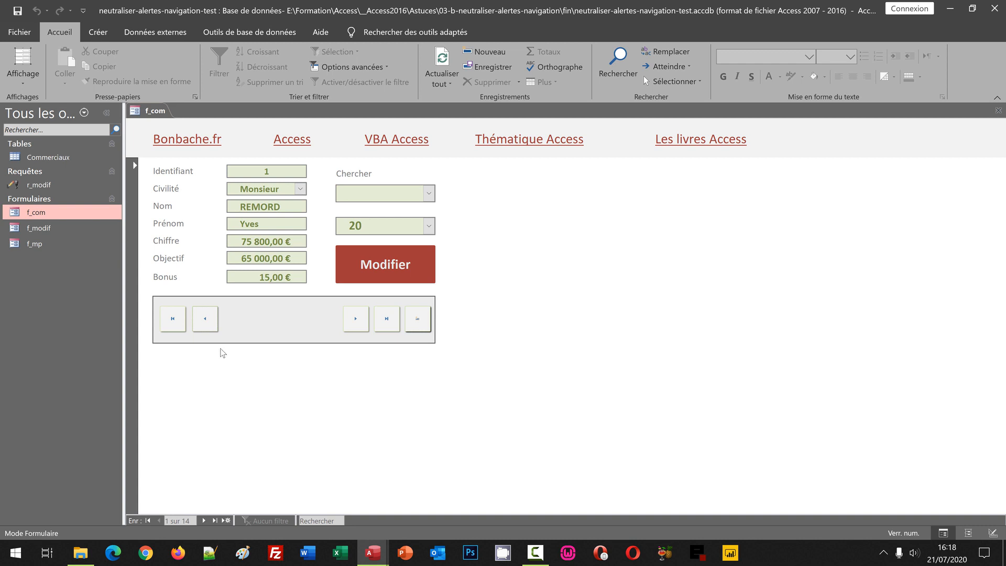
# Test the previous-record button on the first record of the f_com form in the neutraliser-alertes-navigation-test and neutraliser-alertes-navigation-dev databases.
pyautogui.click(206, 321)
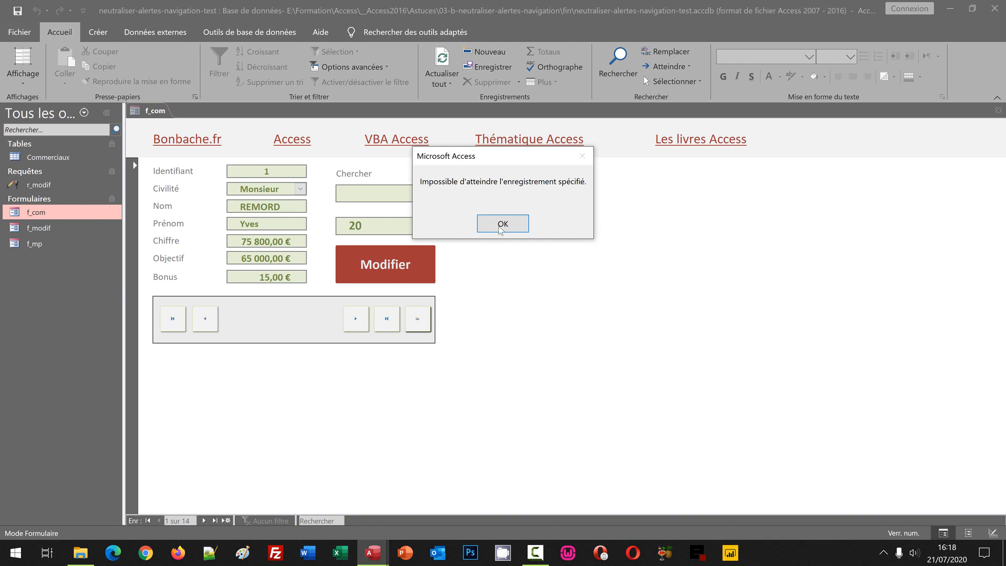
pyautogui.click(507, 224)
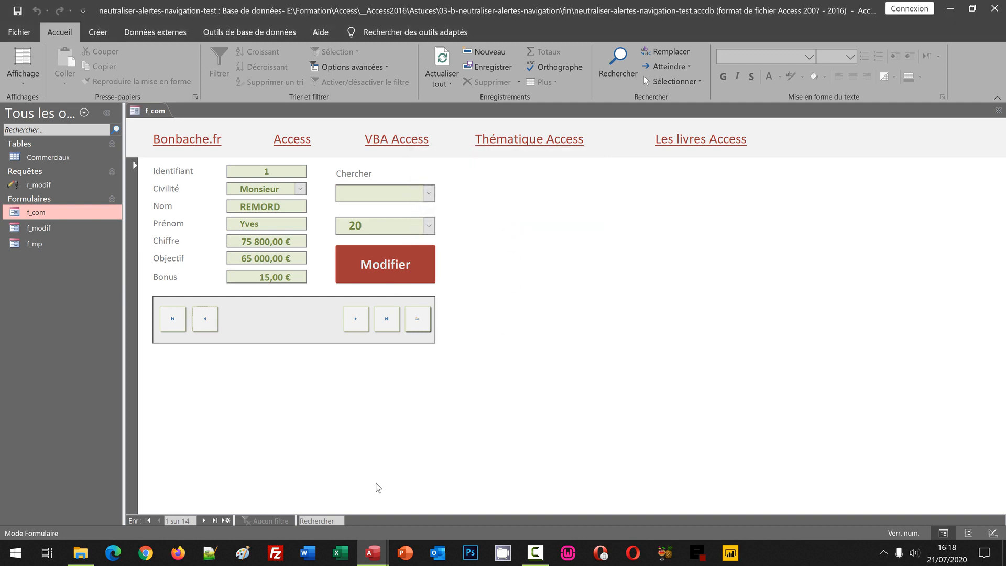
pyautogui.moveTo(374, 560)
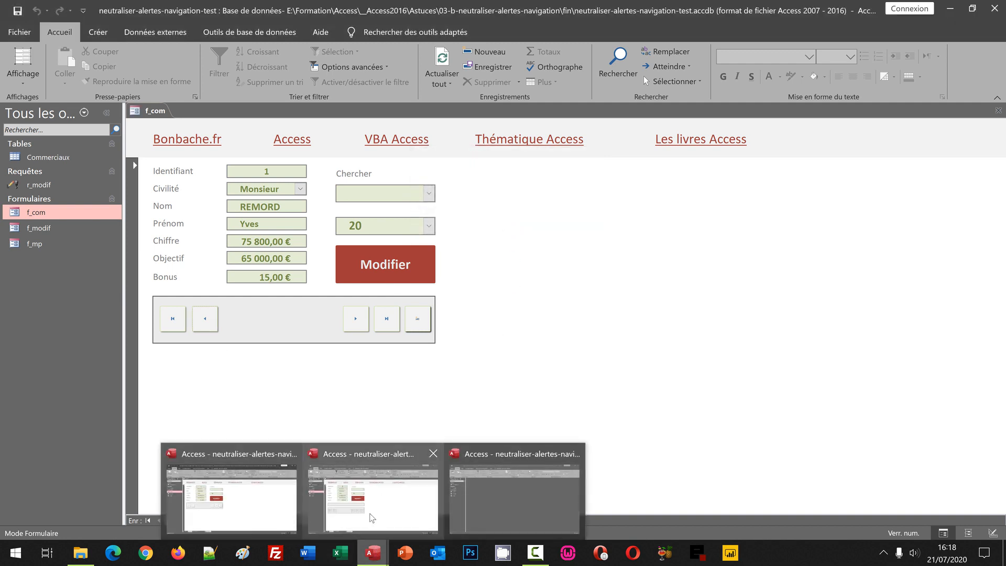
pyautogui.click(372, 516)
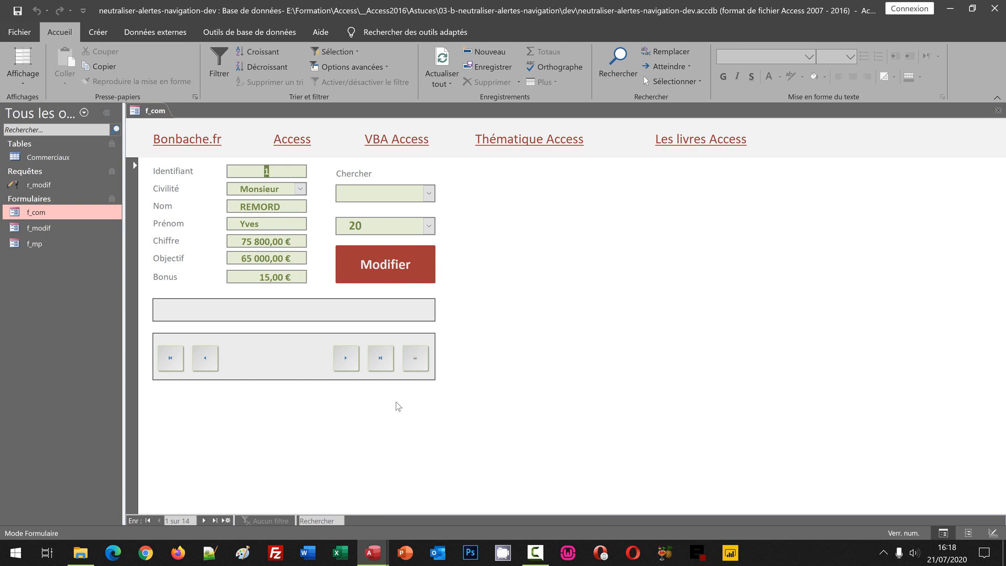
pyautogui.click(213, 362)
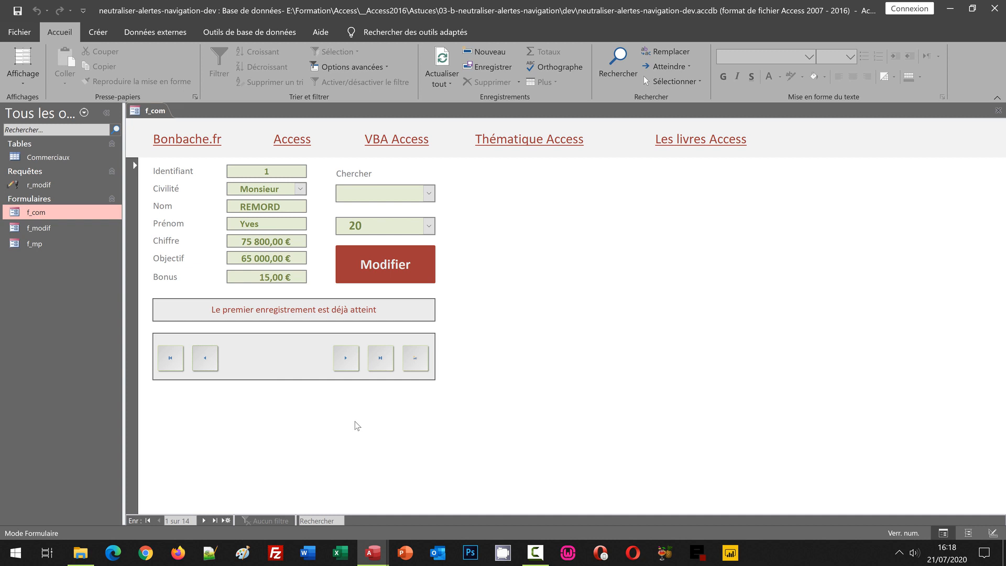
# Switch to the neutraliser-alertes-navigation database and open the f_com form in design view.
pyautogui.moveTo(373, 553)
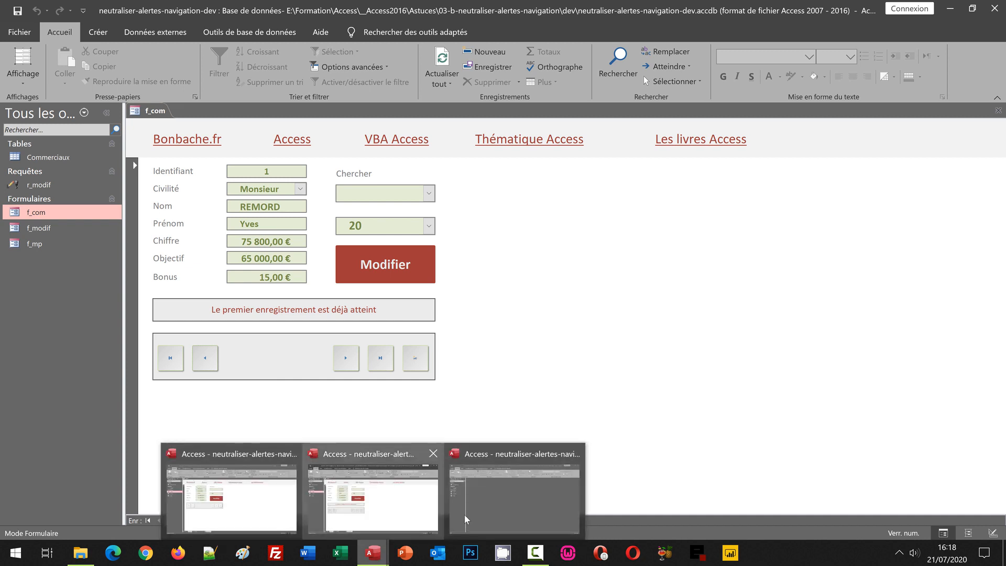
pyautogui.click(466, 519)
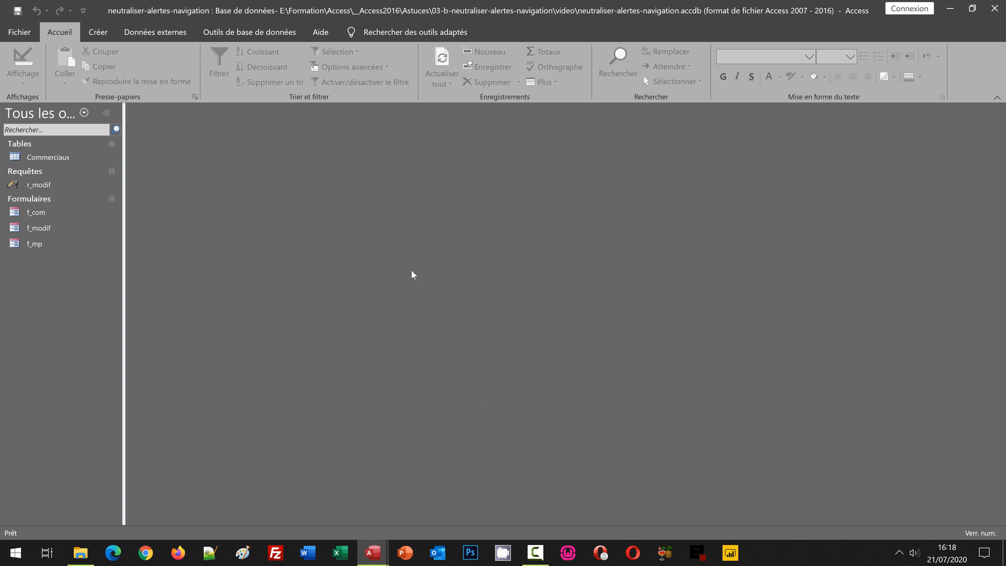
pyautogui.doubleClick(35, 213)
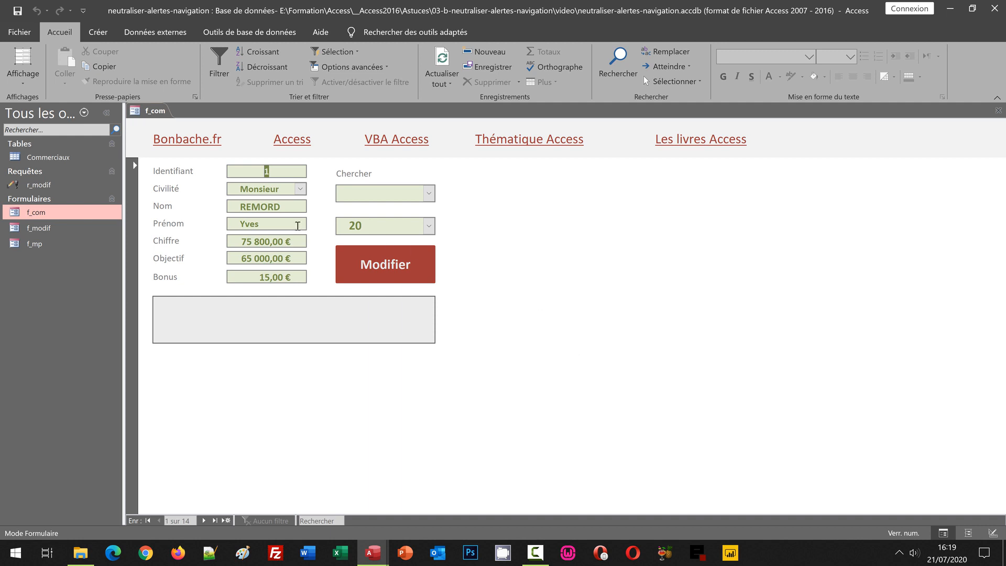
pyautogui.click(22, 84)
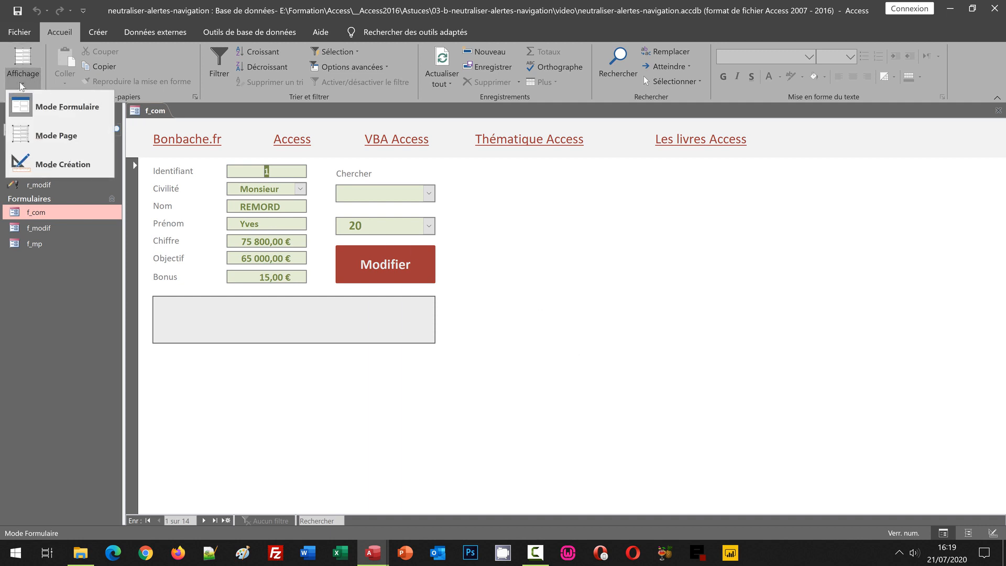
pyautogui.click(63, 165)
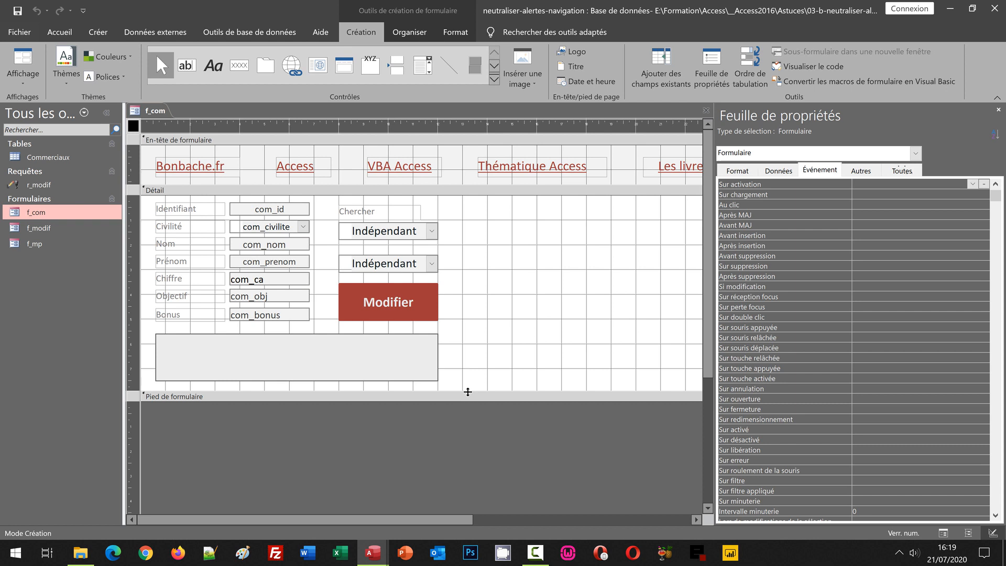
# Add a command button named Premier in the grey rectangle, with the Premier enregistrement action and the Atteindre premier image.
pyautogui.click(239, 68)
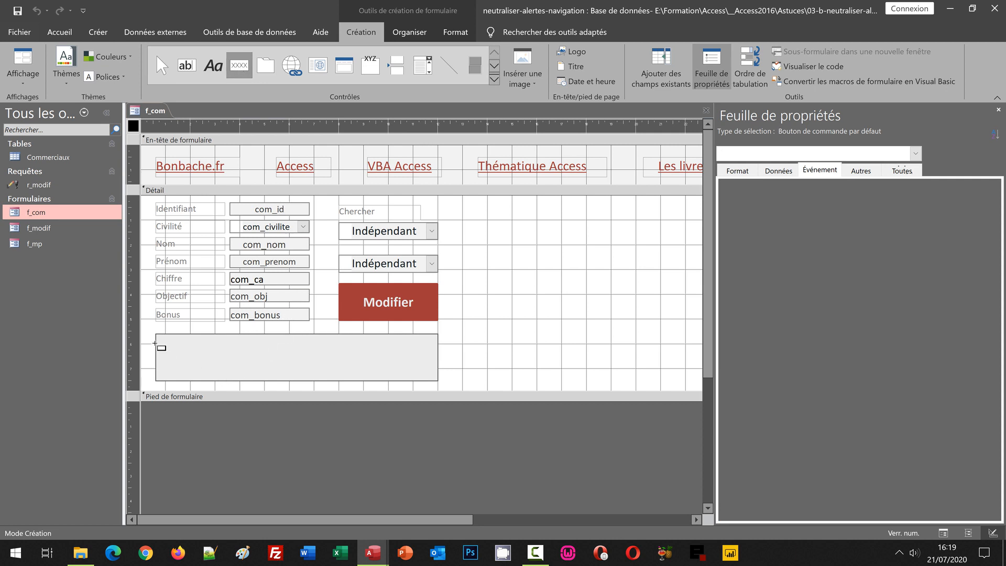
pyautogui.moveTo(165, 341); pyautogui.dragTo(202, 370)
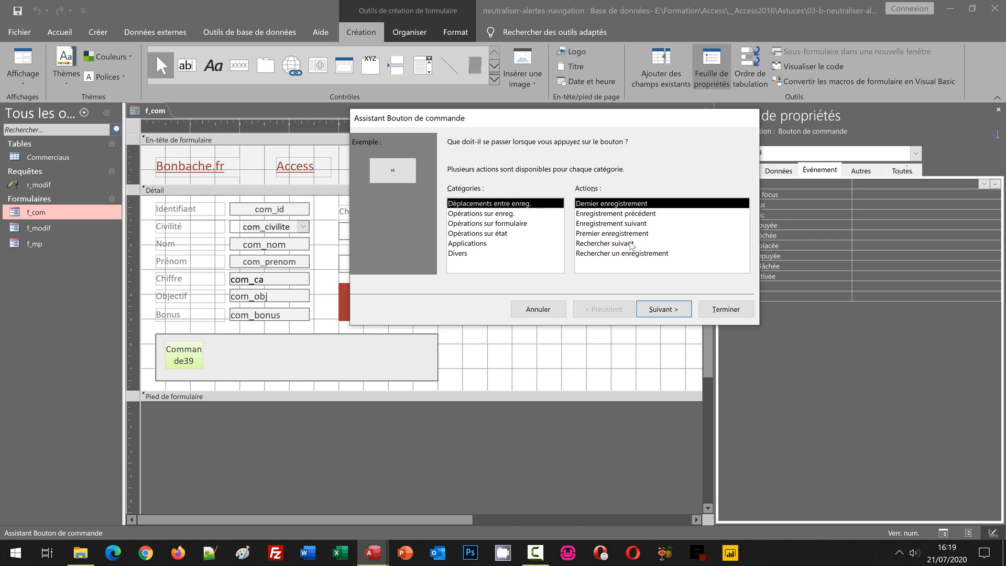
pyautogui.click(608, 234)
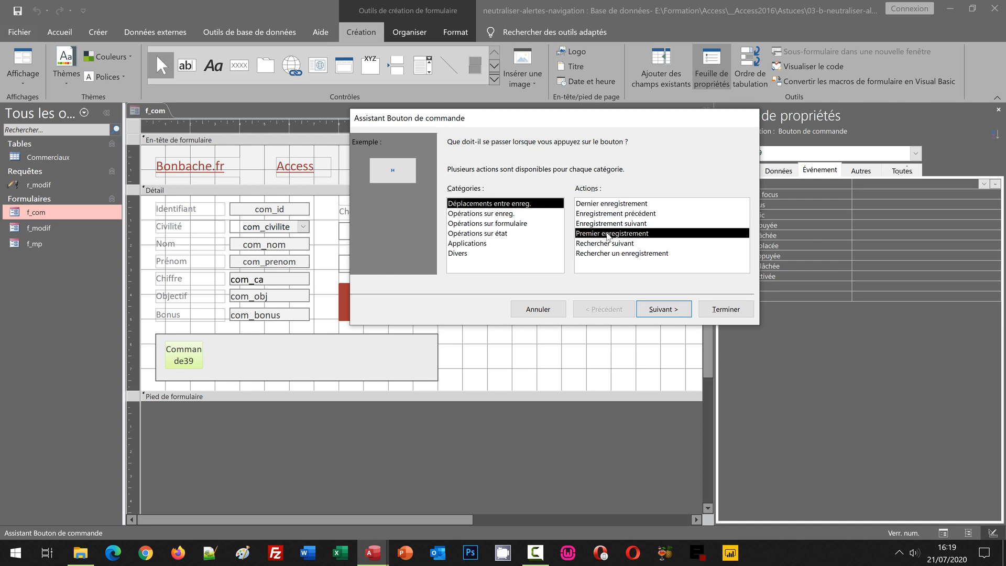
pyautogui.click(661, 311)
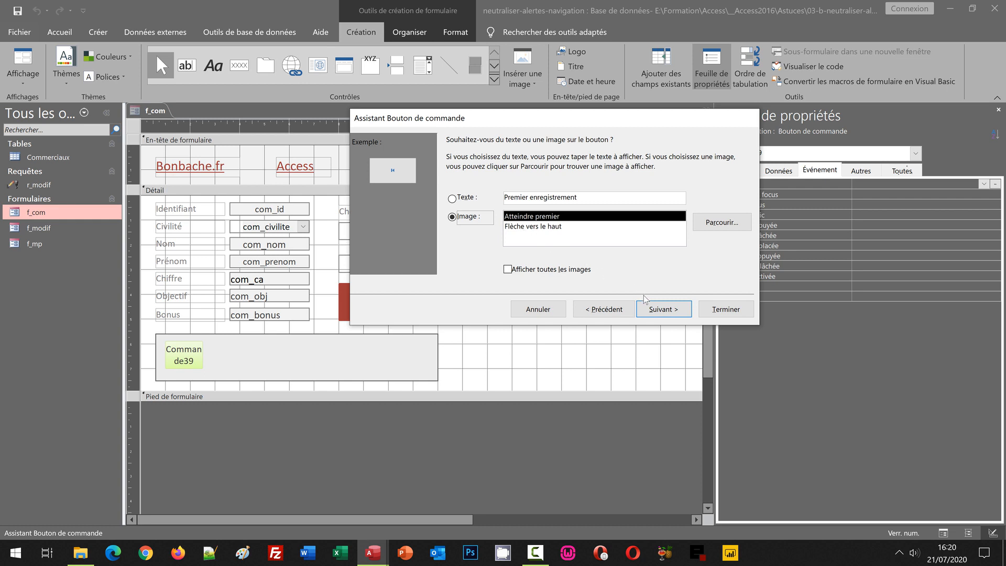
pyautogui.click(659, 311)
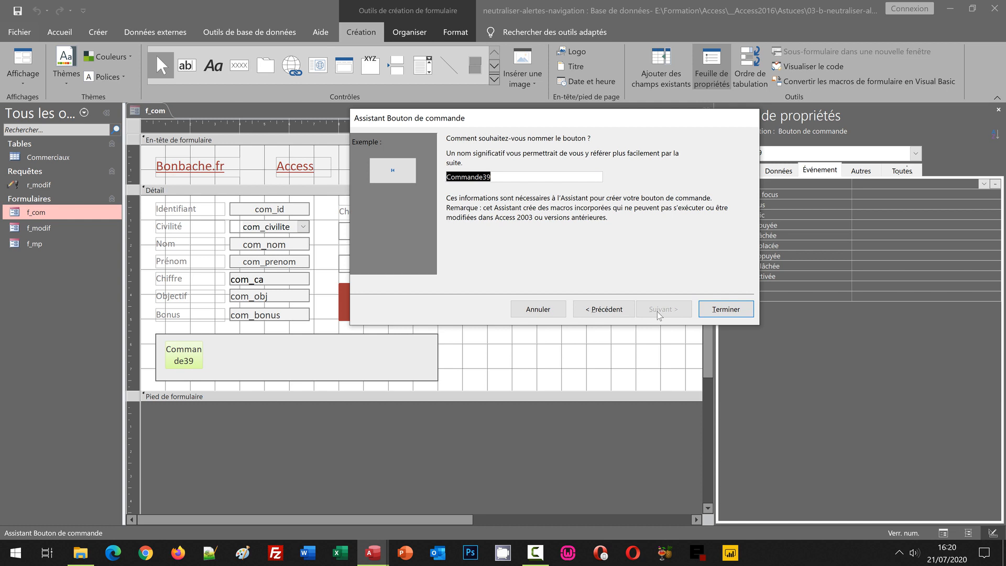
pyautogui.write('Premier')
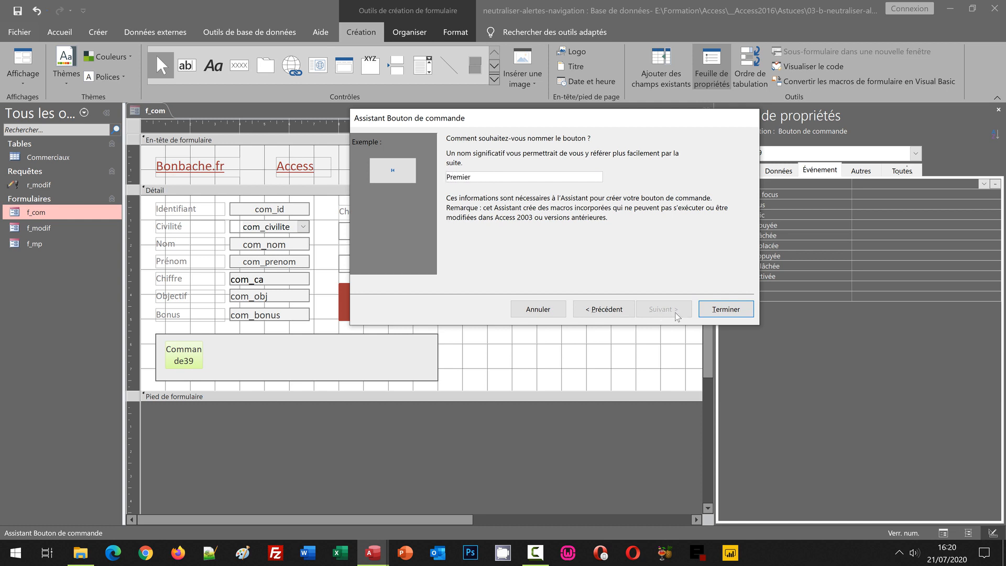
pyautogui.click(725, 311)
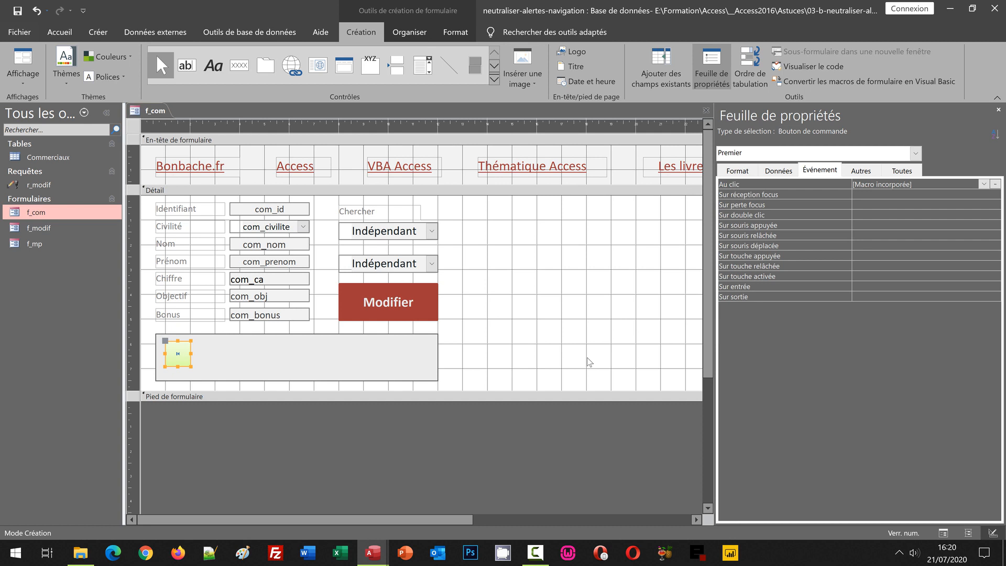
# Add a command button named Precedent beside the first-record button, with the Enregistrement précédent action and the default image.
pyautogui.click(240, 68)
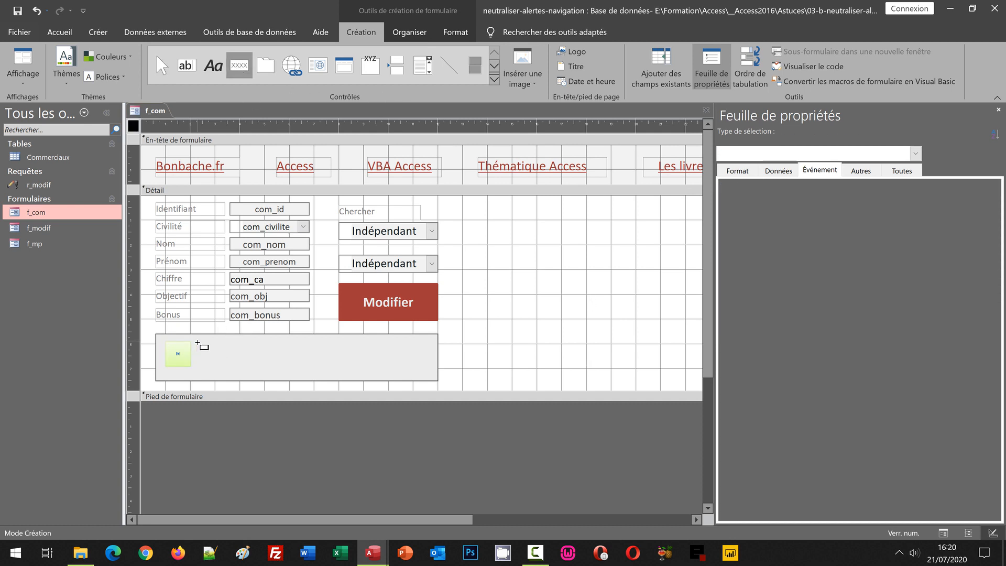
pyautogui.moveTo(198, 343); pyautogui.dragTo(224, 373)
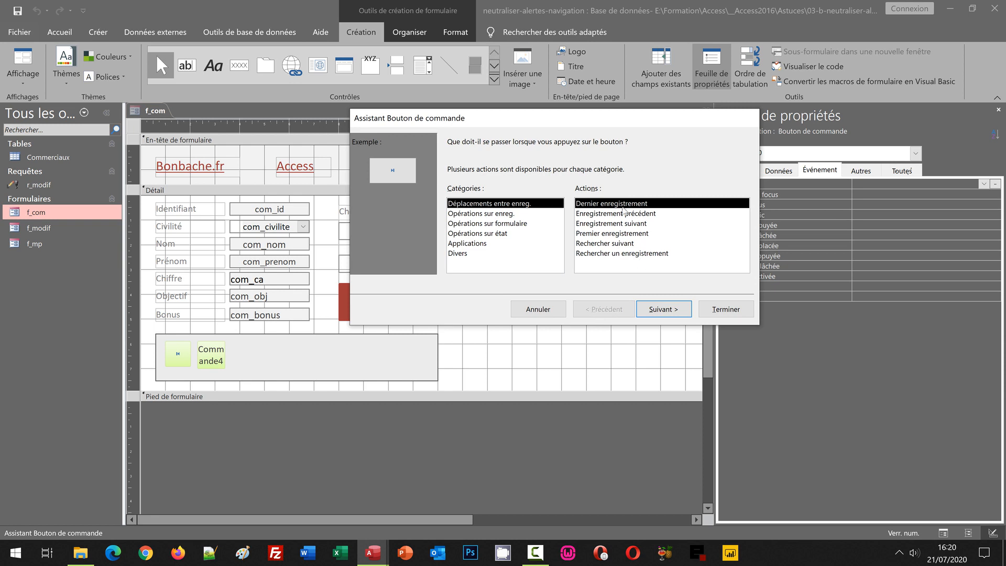
pyautogui.click(624, 215)
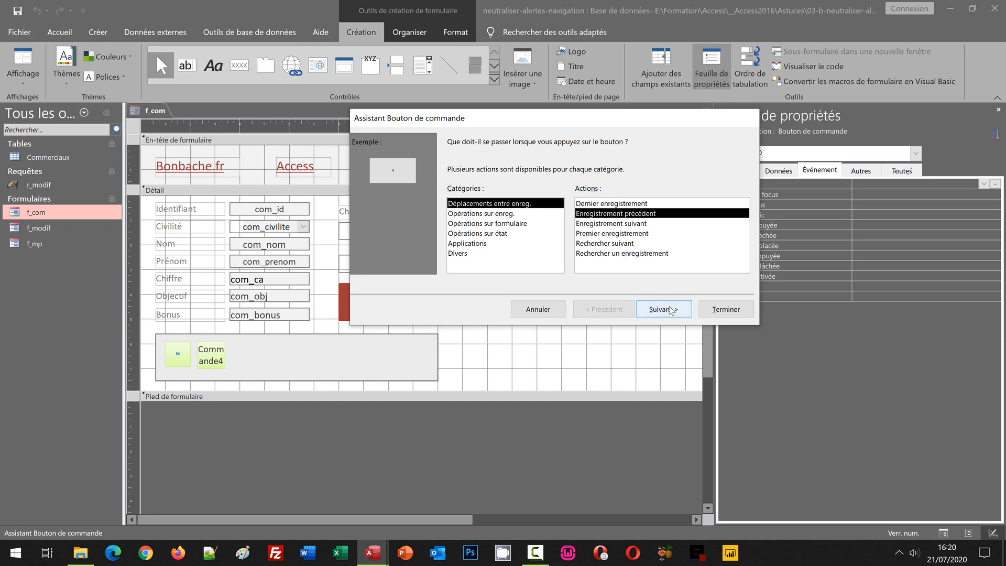
pyautogui.click(670, 309)
pyautogui.click(664, 310)
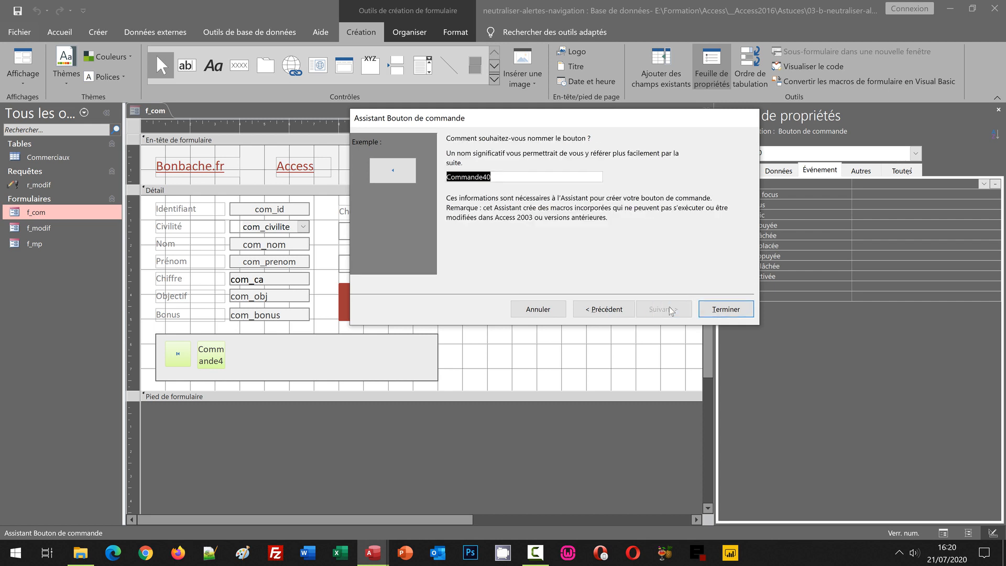
pyautogui.write('Precedent')
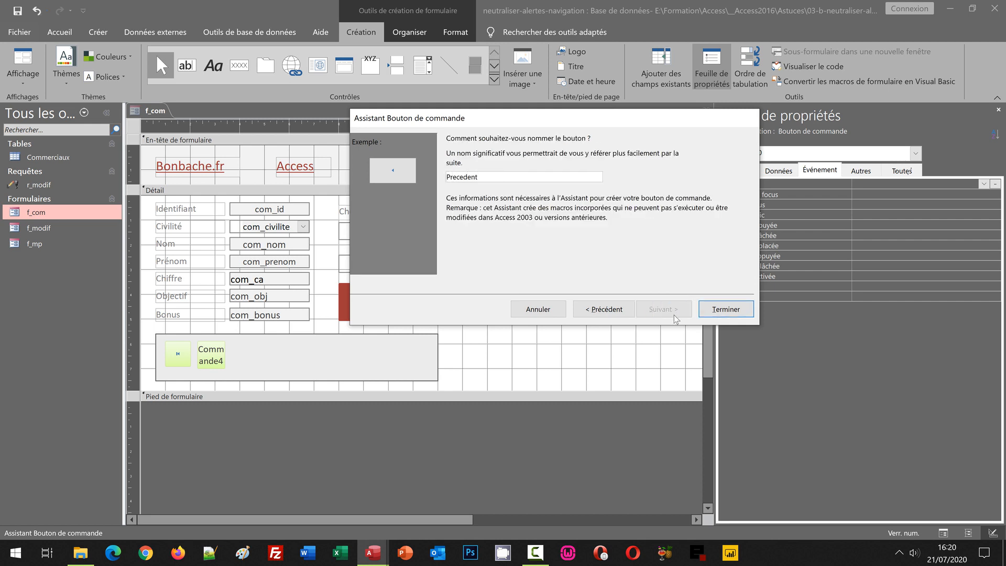
pyautogui.click(710, 314)
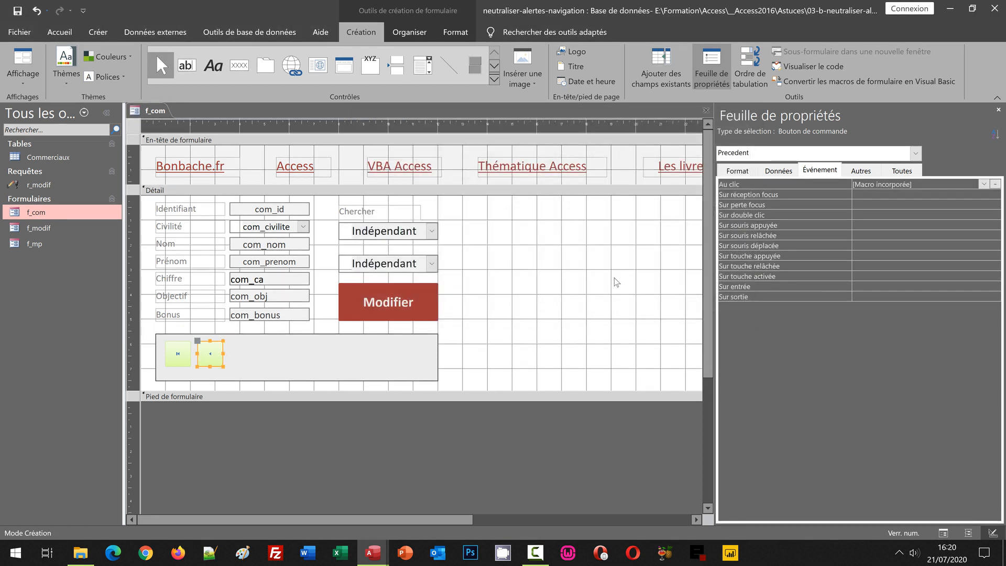
# Add a command button named Suivant after the previous-record button, with the Enregistrement suivant action and the Atteindre Suivant image.
pyautogui.click(239, 65)
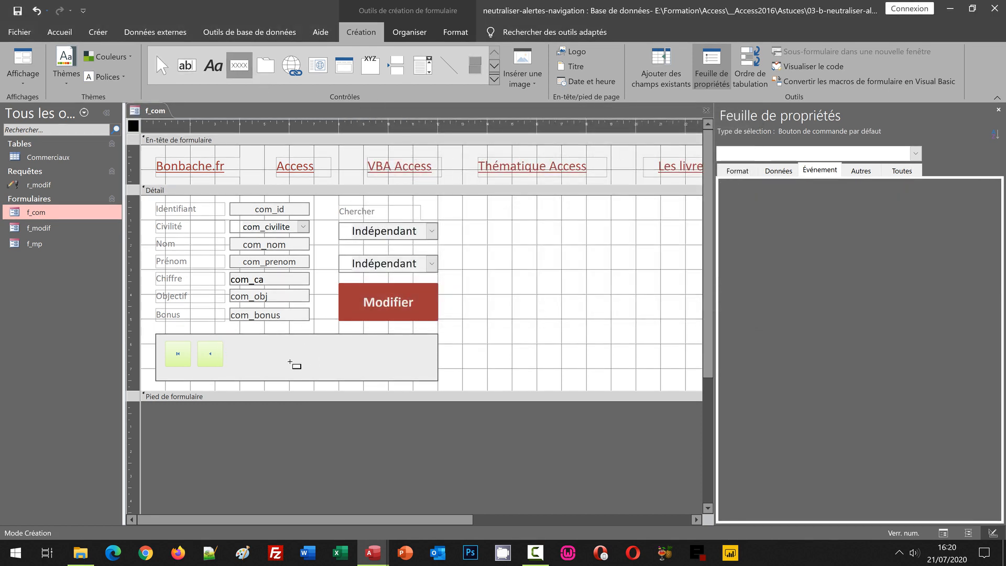
pyautogui.moveTo(239, 343); pyautogui.dragTo(267, 364)
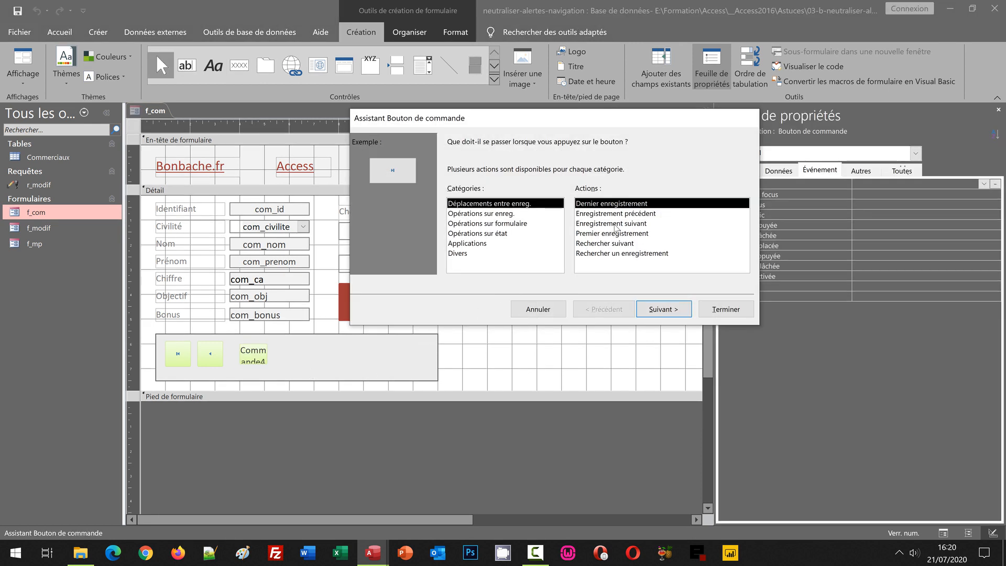
pyautogui.click(614, 224)
pyautogui.click(667, 309)
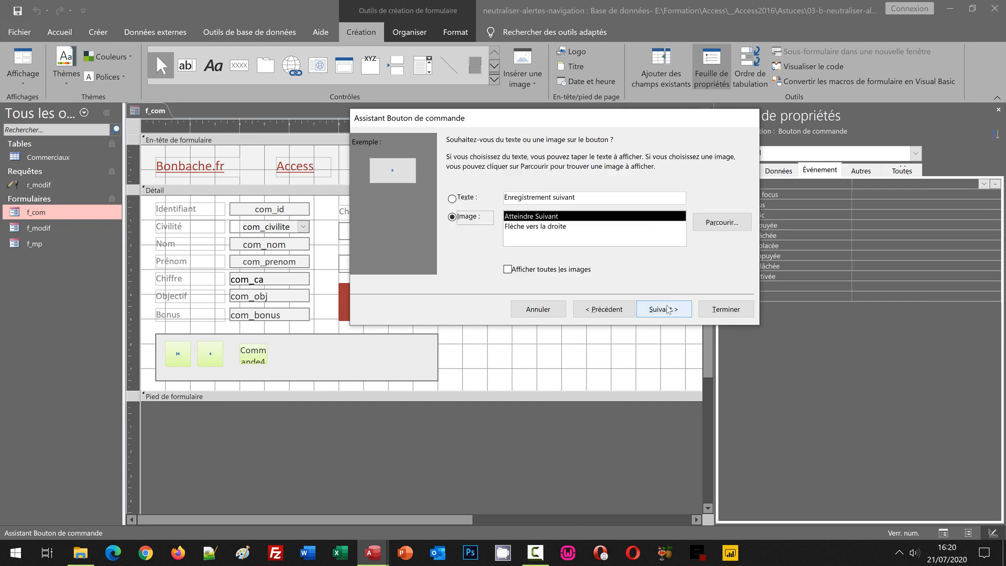
pyautogui.click(669, 310)
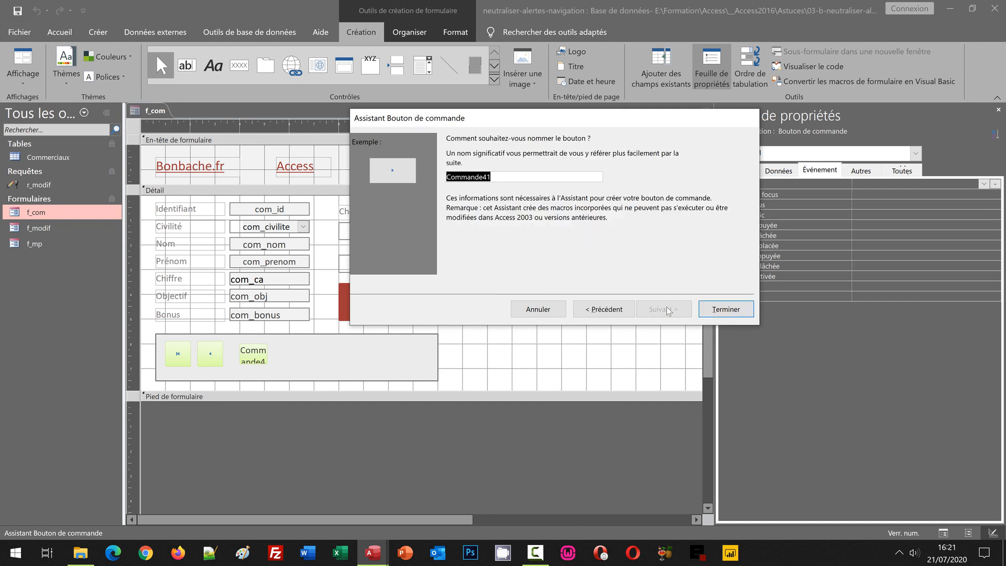
pyautogui.write('Suivant')
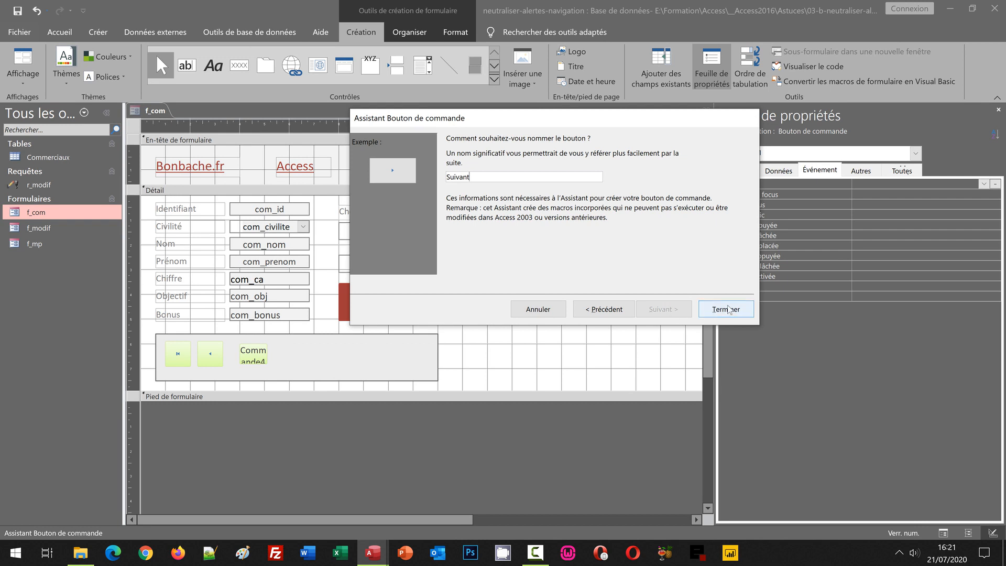
pyautogui.click(728, 310)
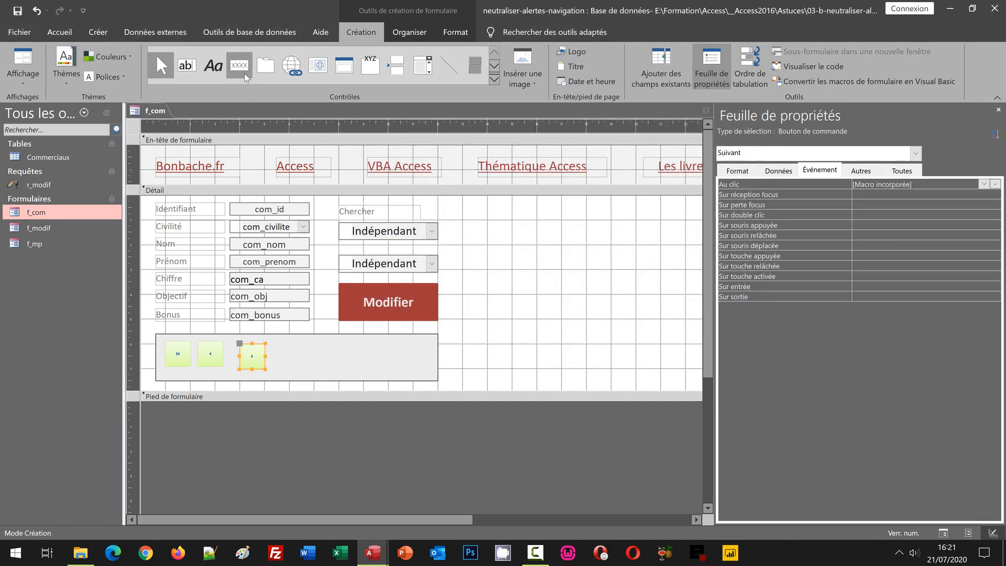
# Add a command button named Dernier after the next-record button, with the Dernier enregistrement action and the default image.
pyautogui.click(246, 77)
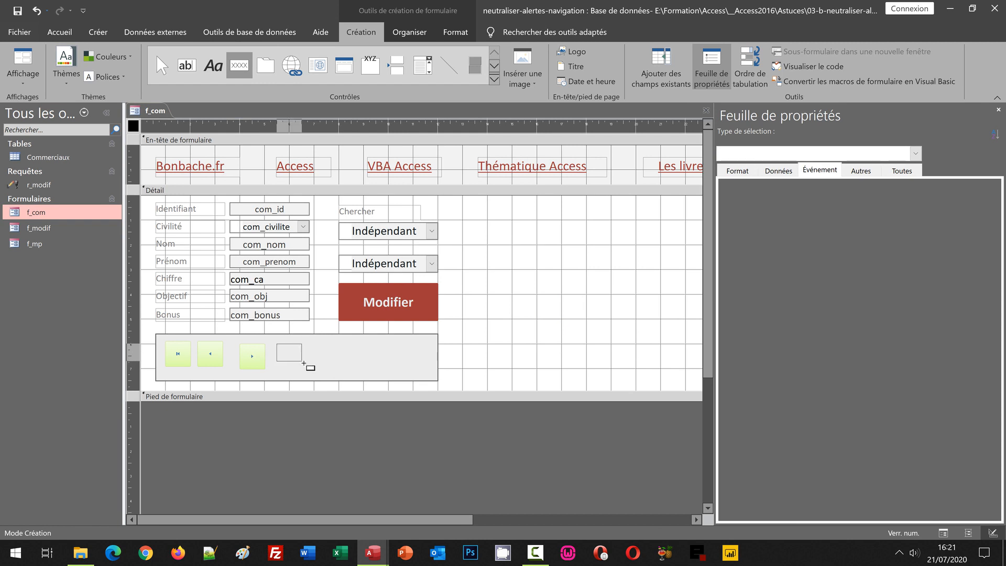
pyautogui.moveTo(303, 362); pyautogui.dragTo(305, 368)
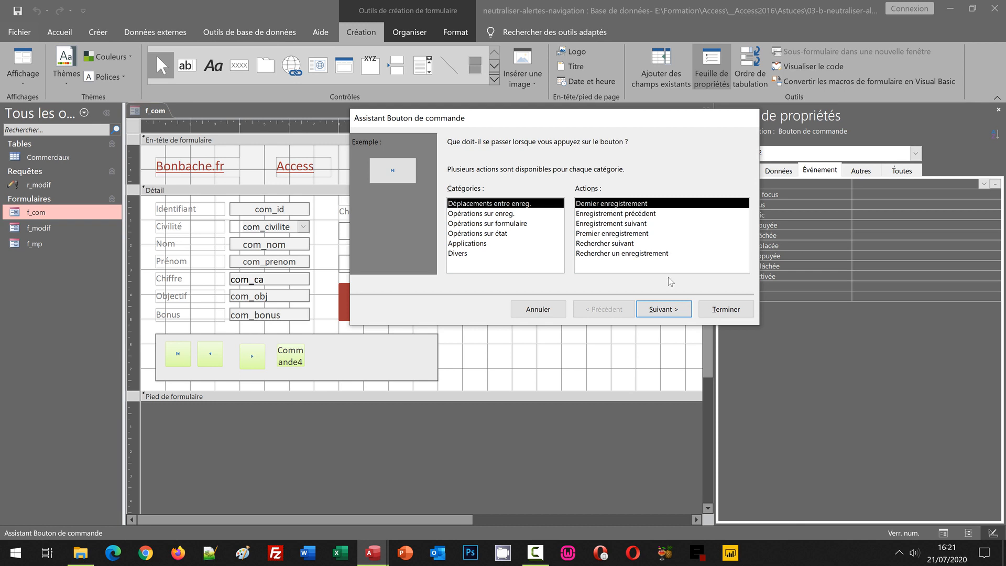
pyautogui.click(665, 309)
pyautogui.click(664, 309)
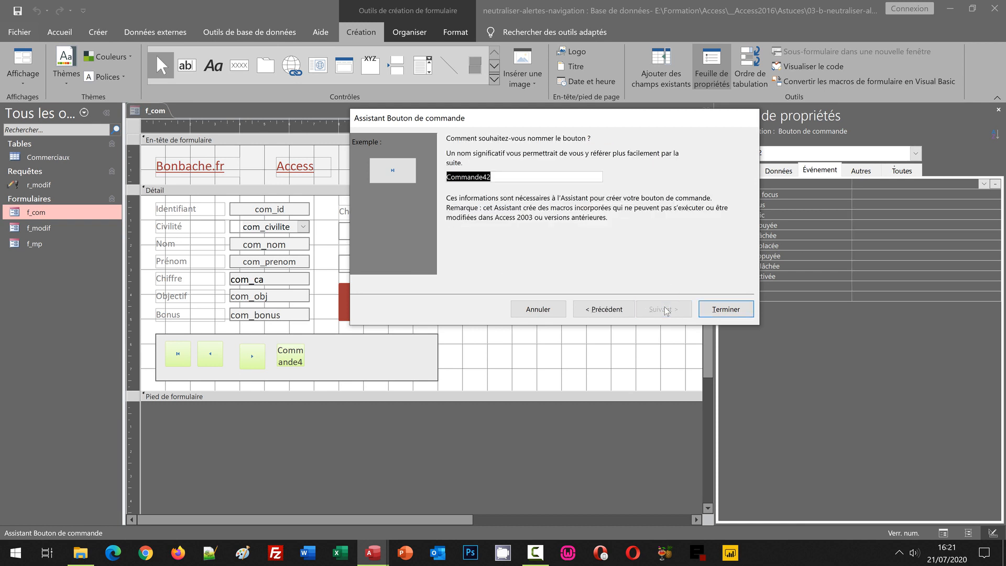
pyautogui.write('Dernier')
pyautogui.click(737, 310)
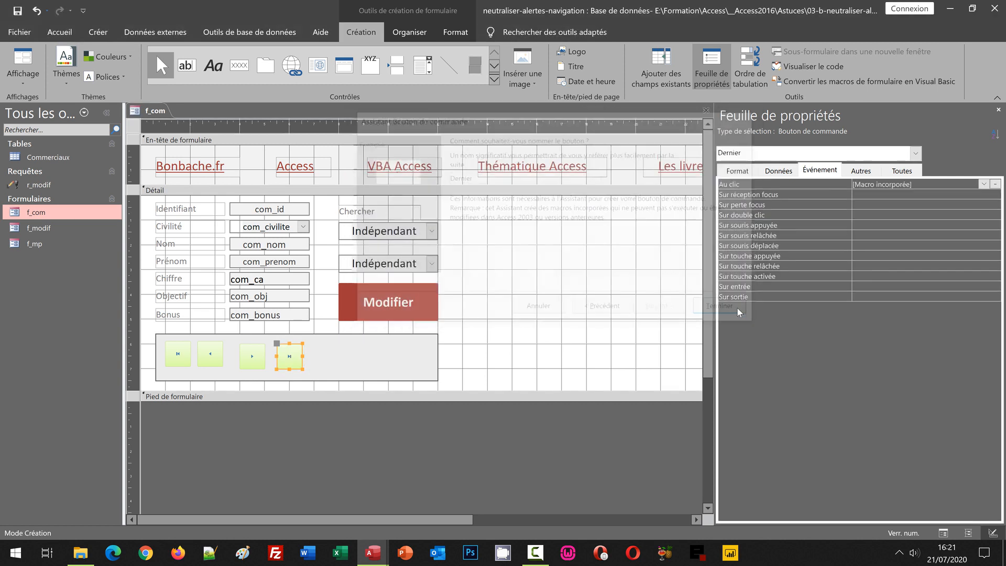
# Add a command button named Nouveau after the last-record button, with the Ajouter un nouvel enregistrement action and the Atteindre nouveau image.
pyautogui.click(240, 66)
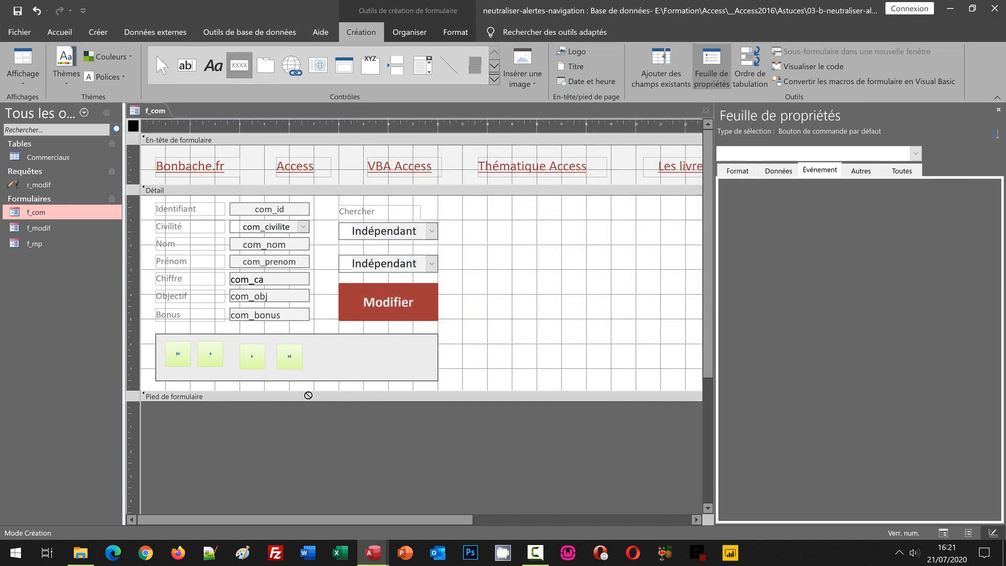
pyautogui.moveTo(314, 343); pyautogui.dragTo(347, 369)
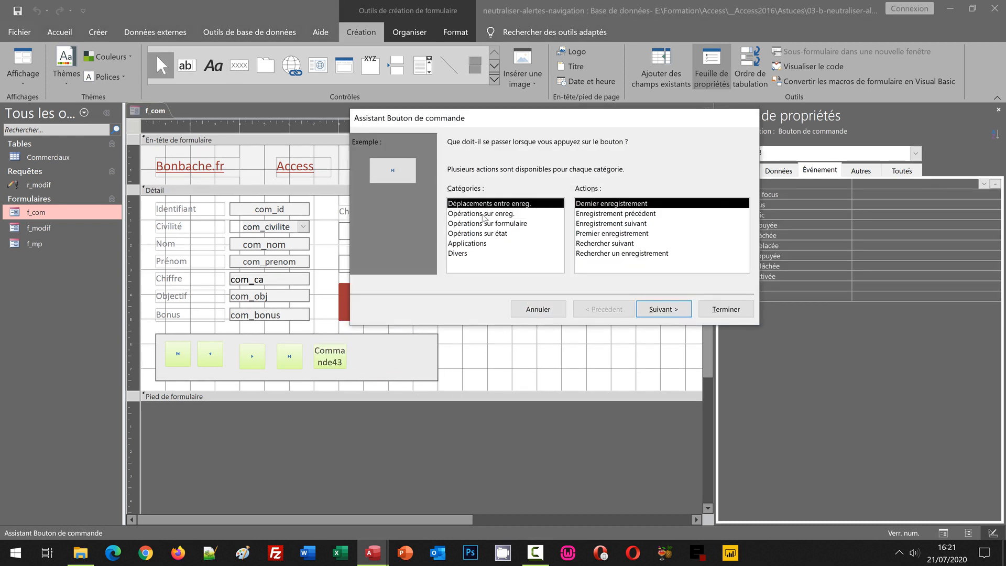
pyautogui.click(481, 215)
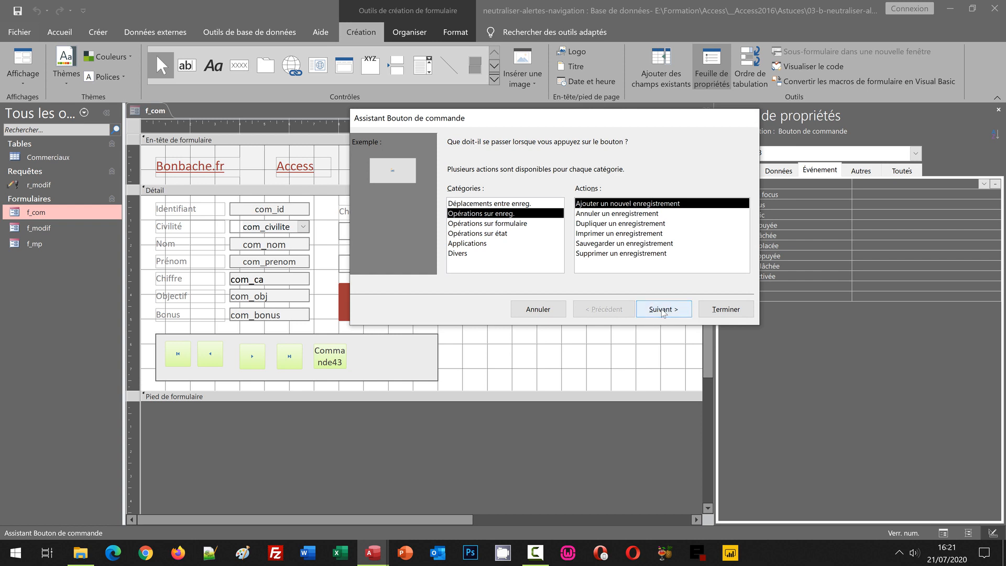
pyautogui.click(664, 309)
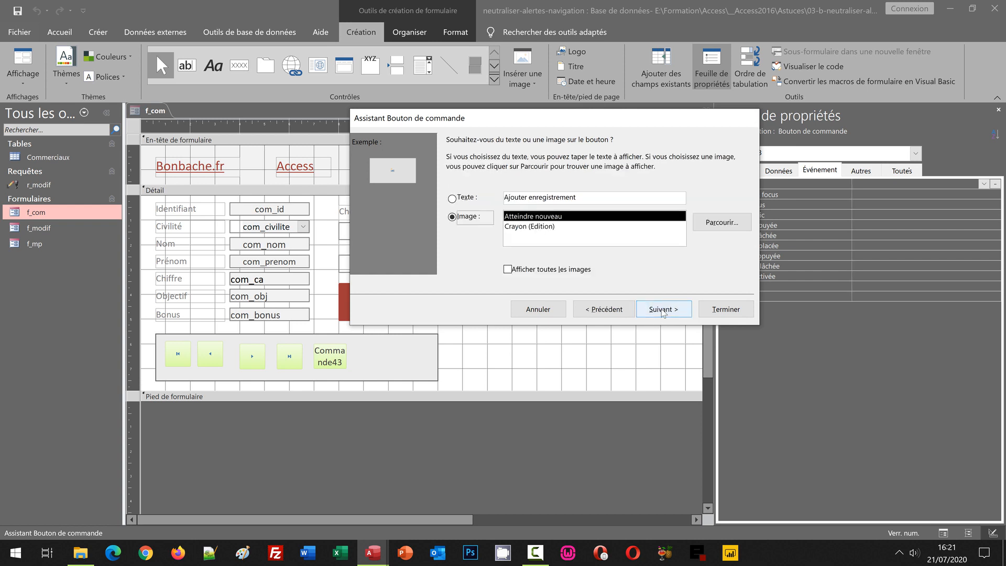
pyautogui.click(663, 309)
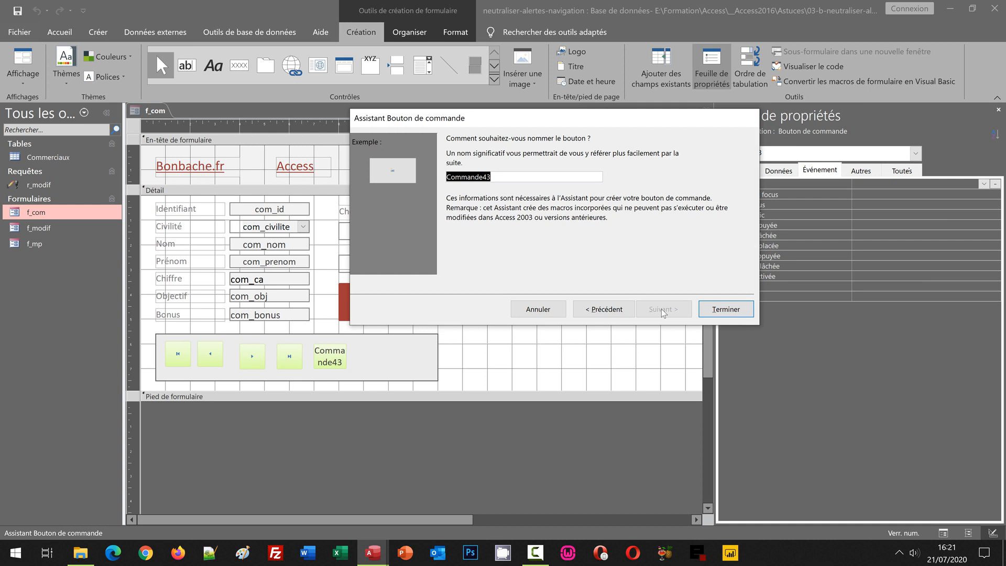
pyautogui.write('Nouveau')
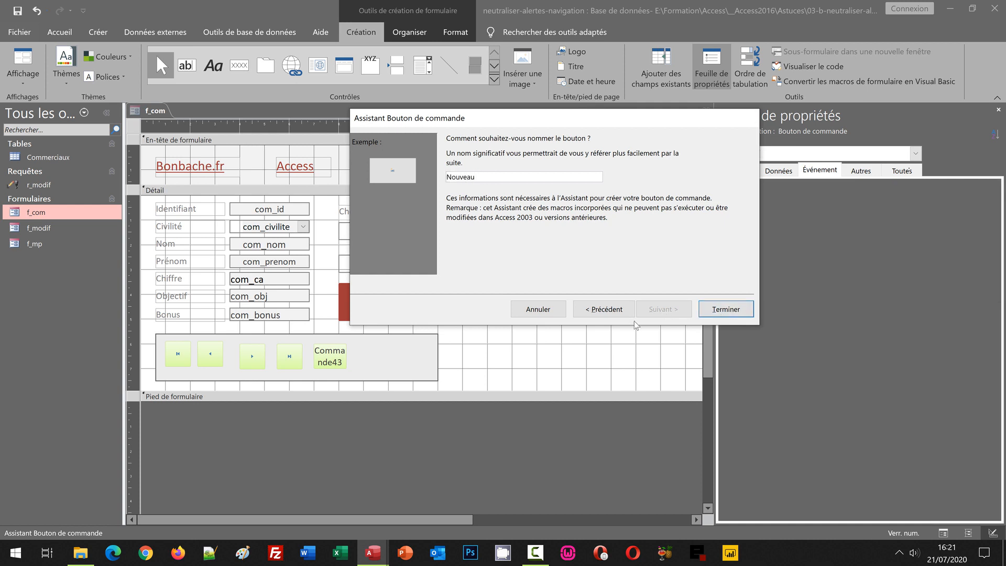
pyautogui.press('Return')
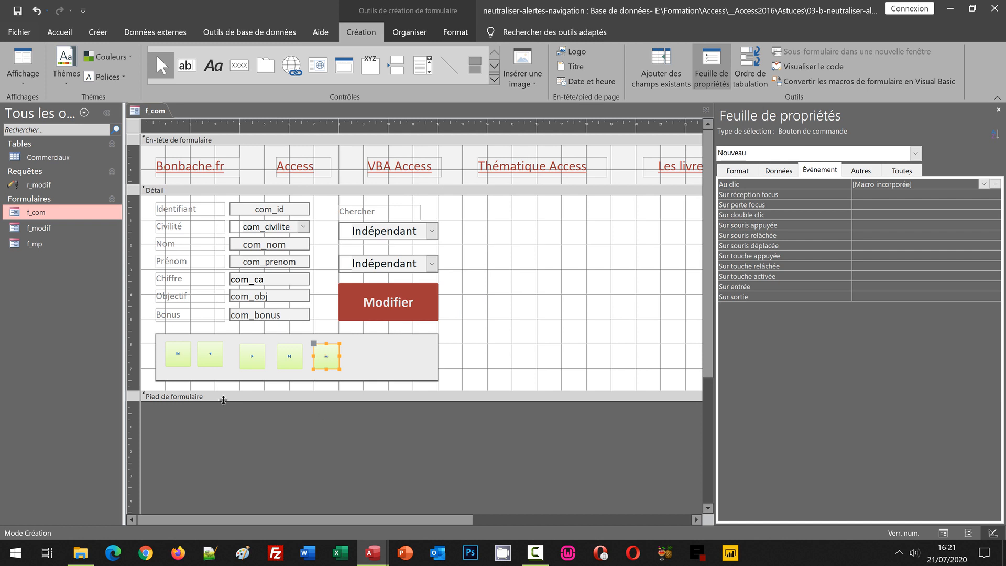
# Move the Suivant, Dernier and Nouveau buttons closer to the Precedent button to tighten the gaps in the row.
pyautogui.click(254, 360)
pyautogui.press('Left')
pyautogui.press('Left')
pyautogui.press('Left')
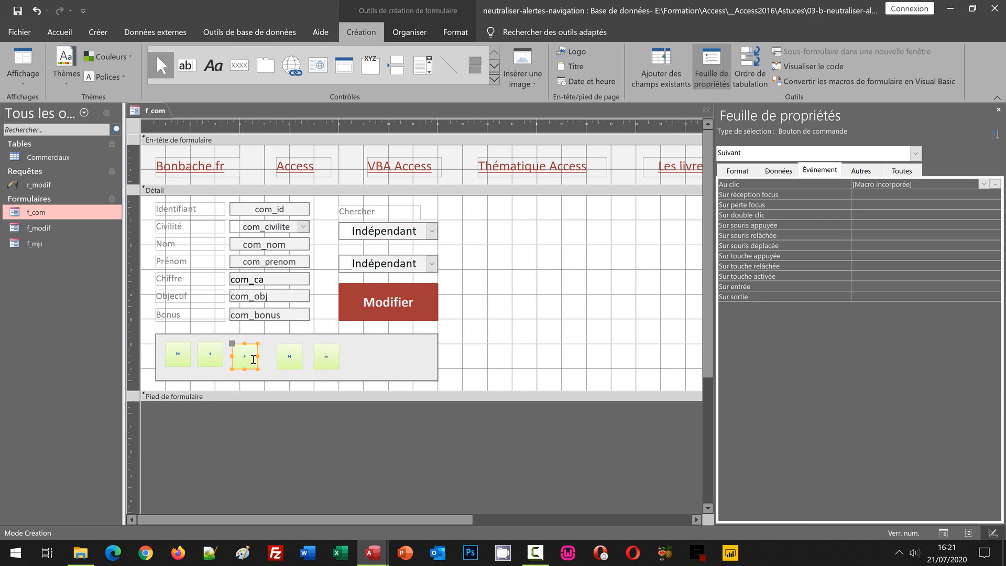
pyautogui.click(298, 354)
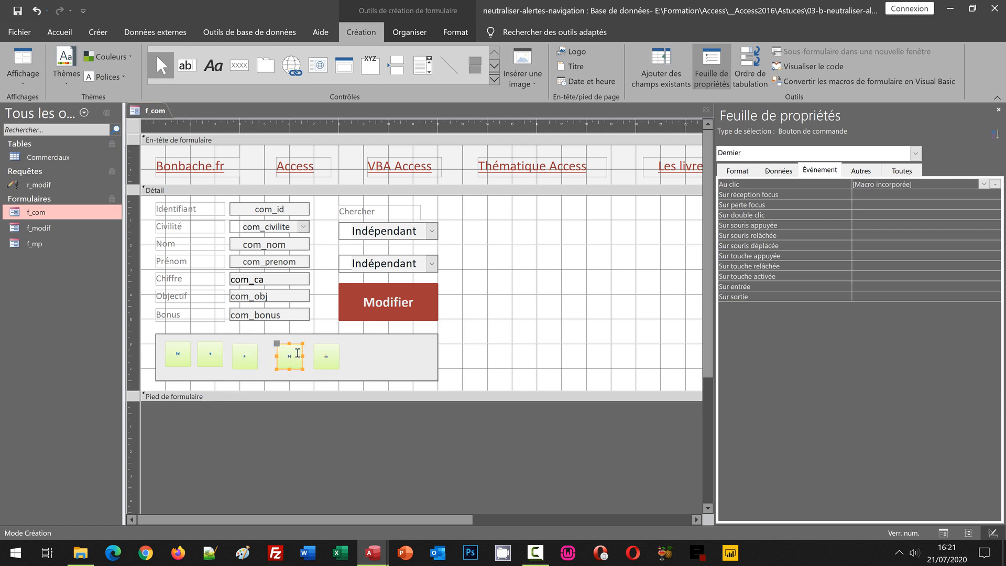
pyautogui.press('Left')
pyautogui.press('Left')
pyautogui.press('Left')
pyautogui.press('Left')
pyautogui.press('Left')
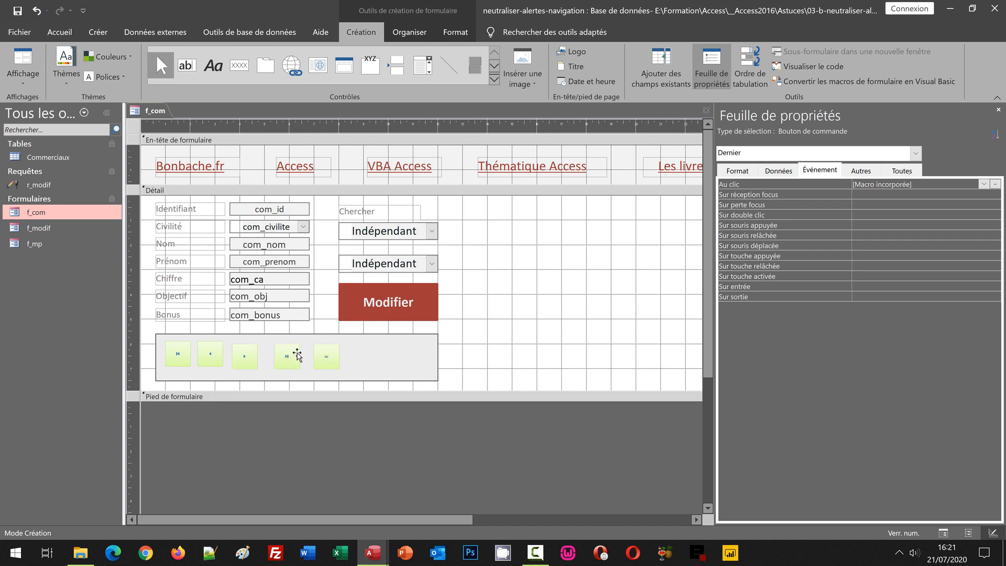
pyautogui.press('Down')
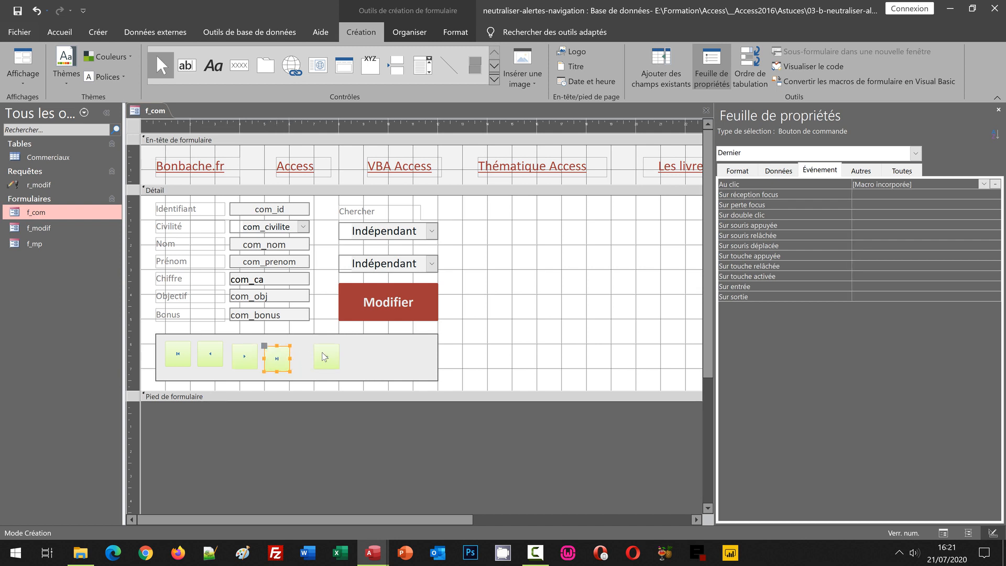
pyautogui.click(323, 353)
pyautogui.press('Left')
pyautogui.press('Left')
pyautogui.press('Left')
pyautogui.press('Left')
pyautogui.press('Left')
pyautogui.press('Left')
pyautogui.press('Left')
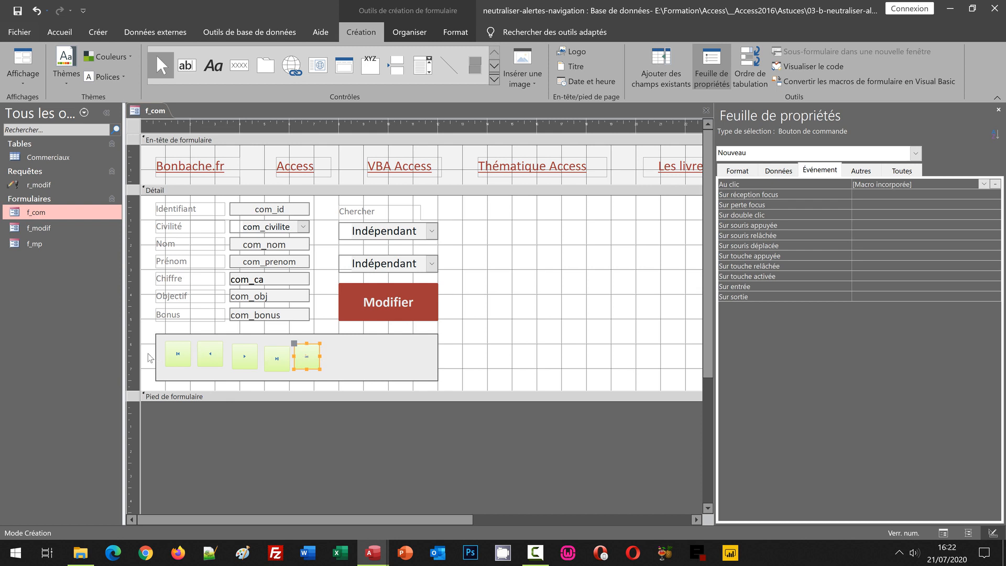
# Select the five navigation buttons without the grey rectangle and align them along their bottom edges.
pyautogui.click(132, 353)
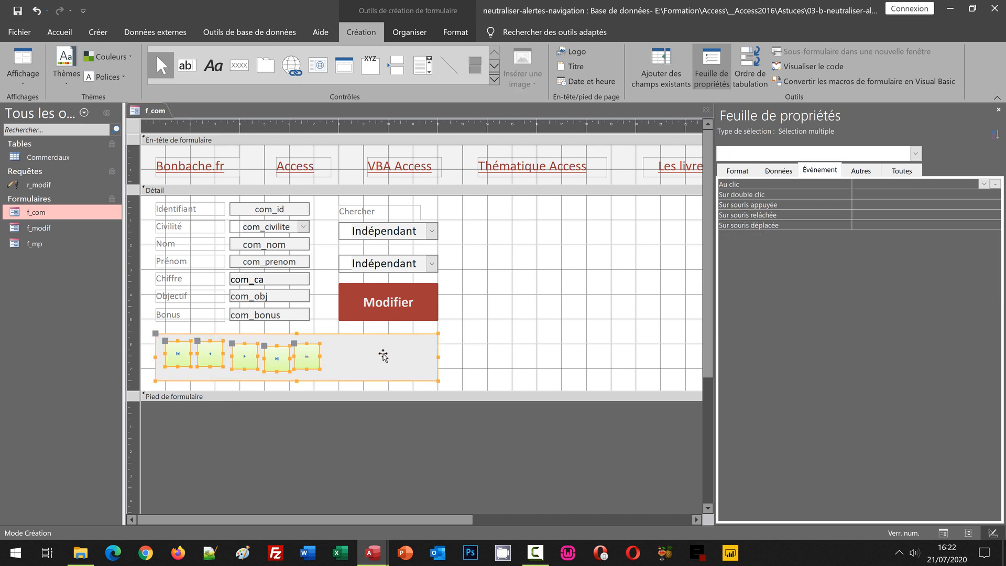
pyautogui.keyDown('shift'); pyautogui.click(385, 357); pyautogui.keyUp('shift')
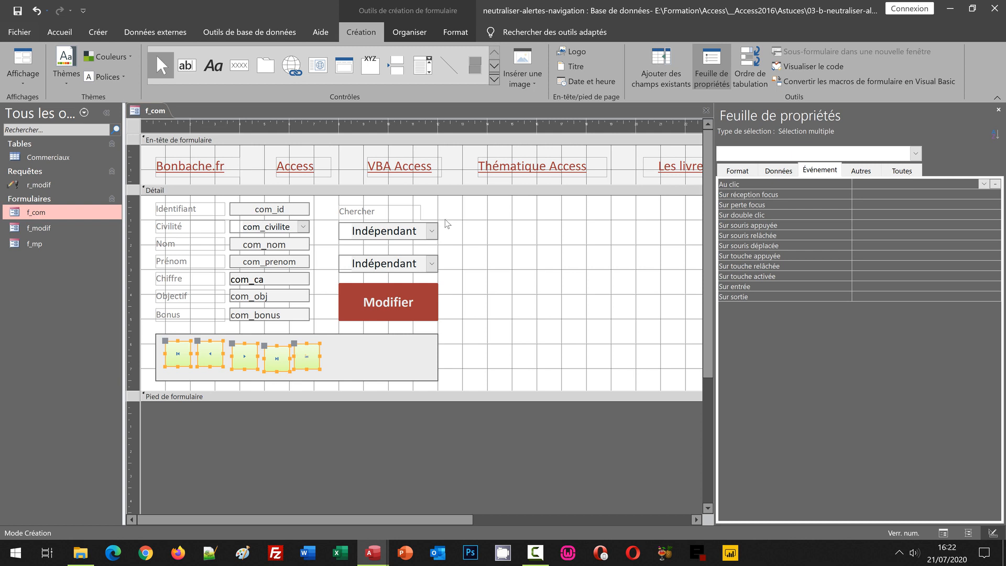
pyautogui.click(408, 32)
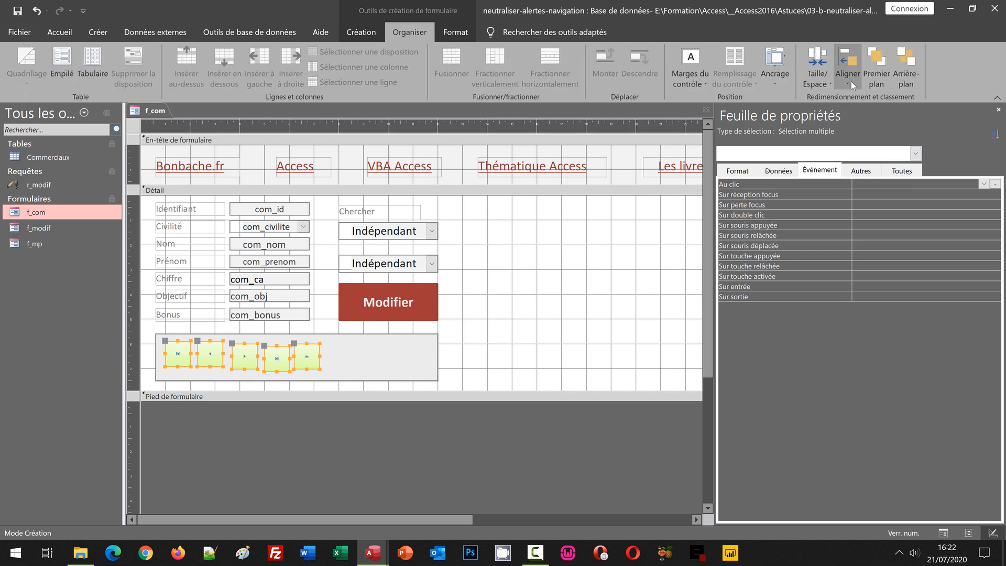
pyautogui.click(851, 80)
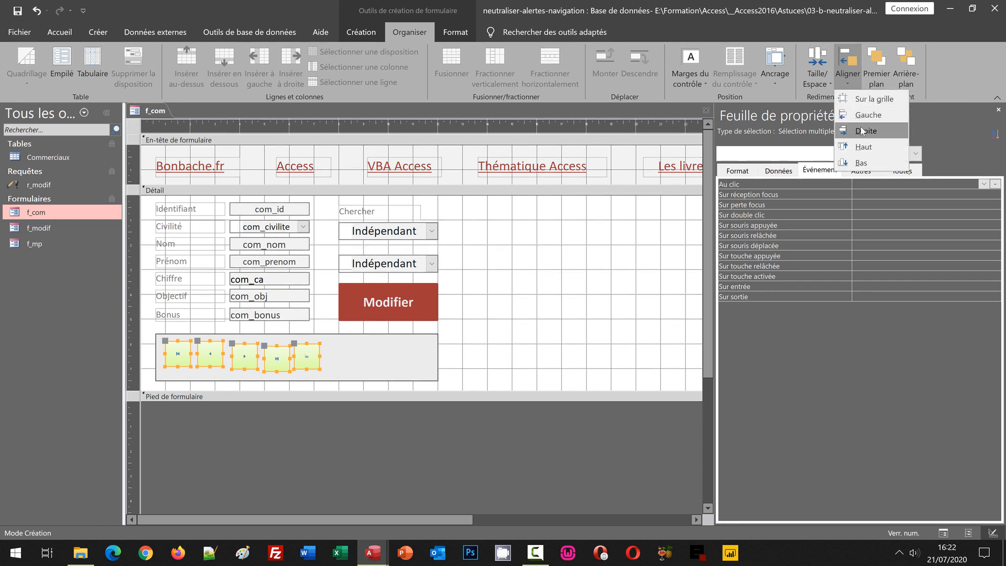
pyautogui.click(864, 163)
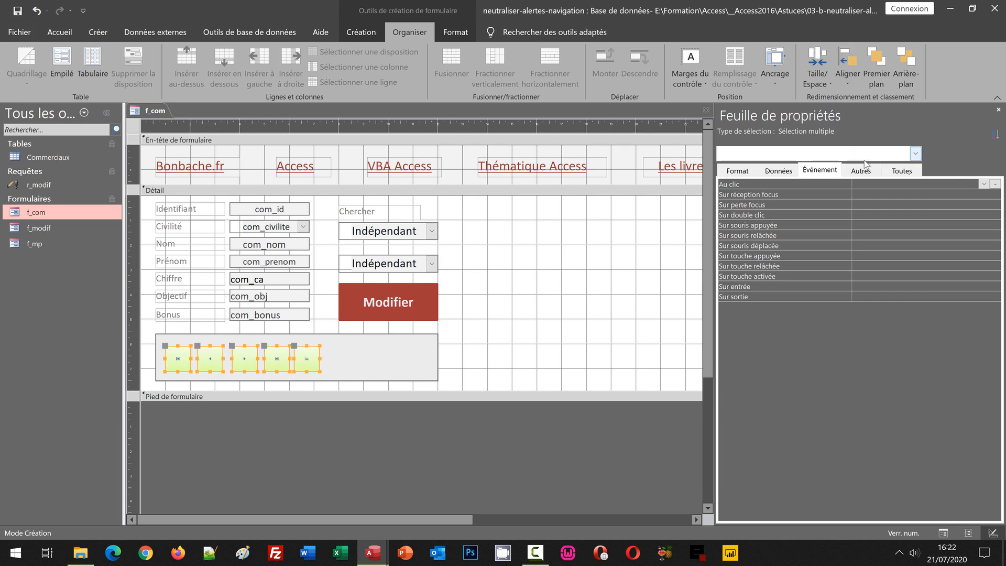
# Even out the horizontal spacing between the five navigation buttons.
pyautogui.click(822, 83)
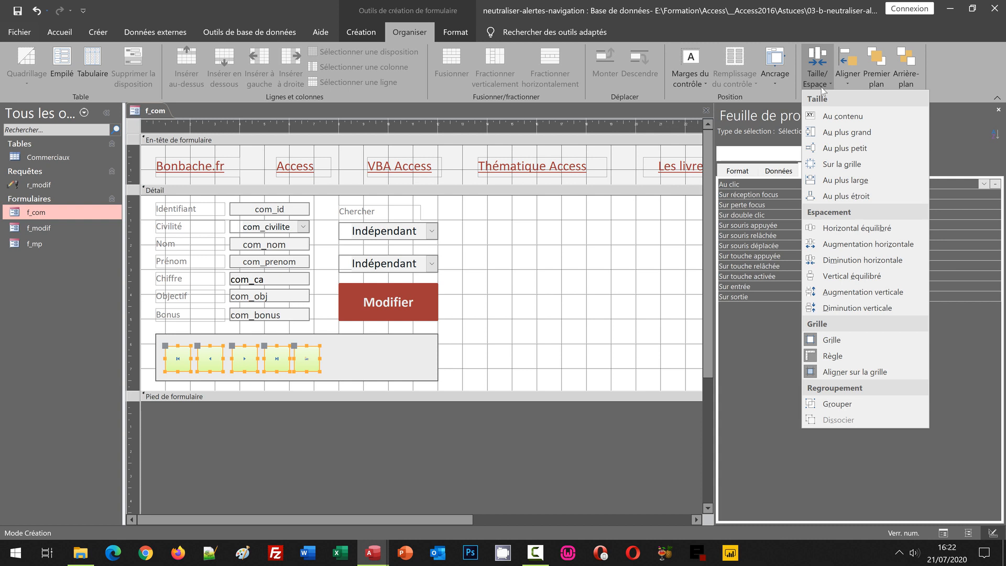
pyautogui.click(868, 232)
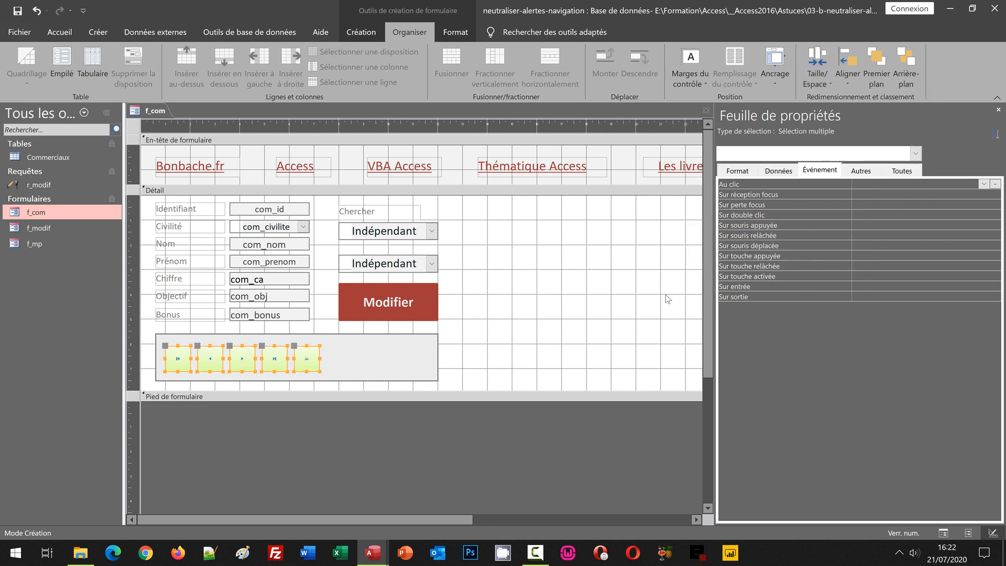
pyautogui.click(529, 340)
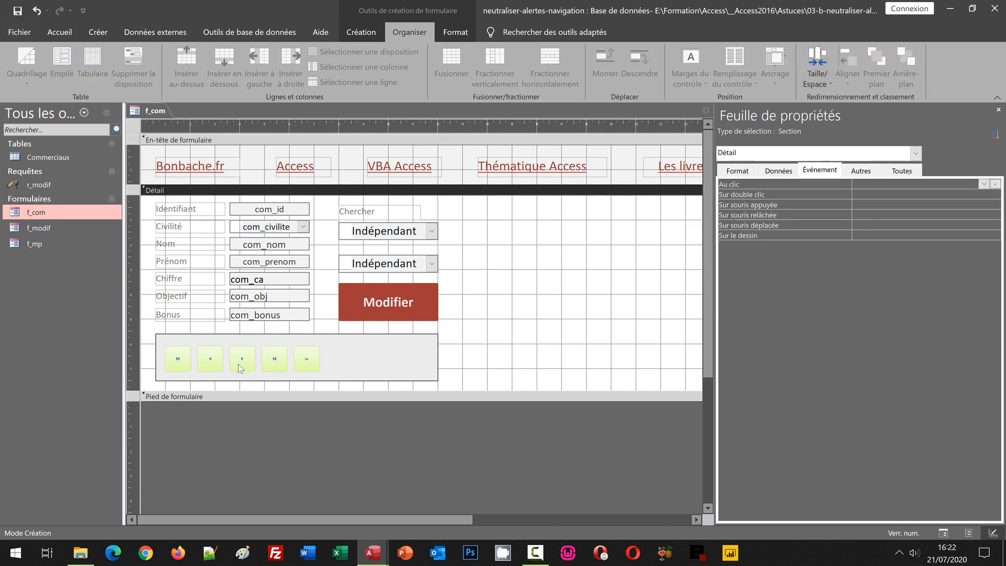
# Nudge the five navigation buttons slightly upward together inside the grey rectangle, leaving the rectangle in place.
pyautogui.click(129, 358)
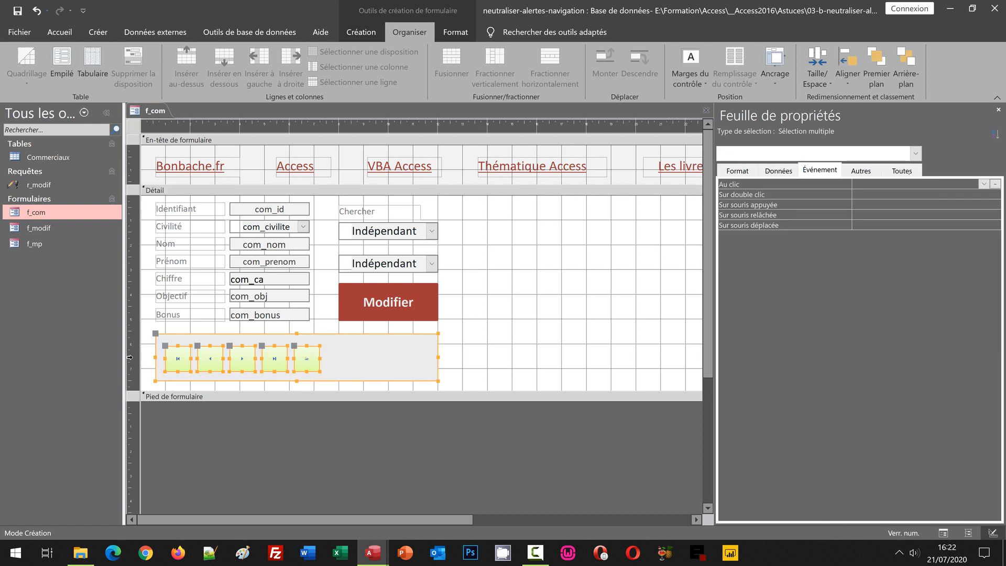
pyautogui.keyDown('shift'); pyautogui.click(362, 364); pyautogui.keyUp('shift')
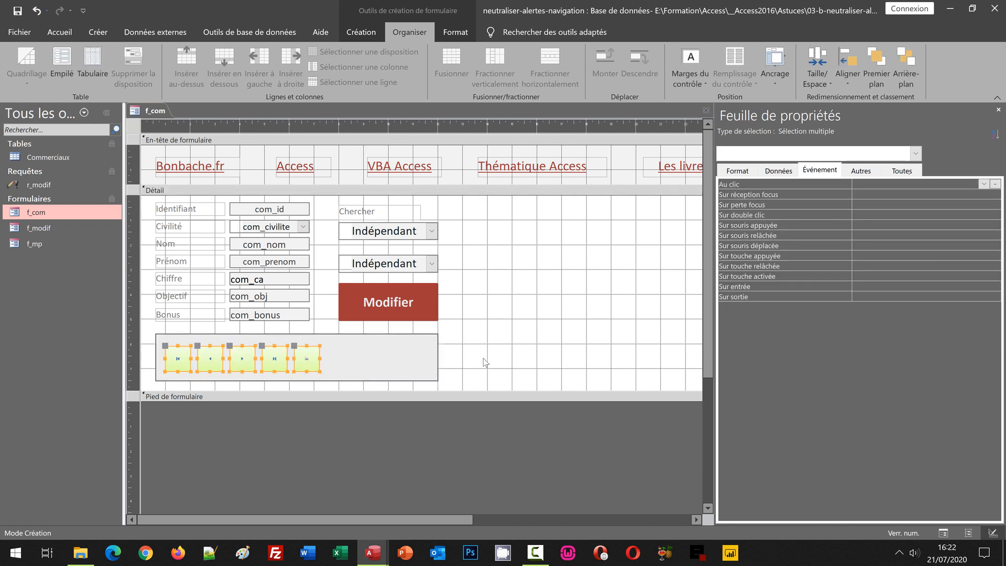
pyautogui.press('Up')
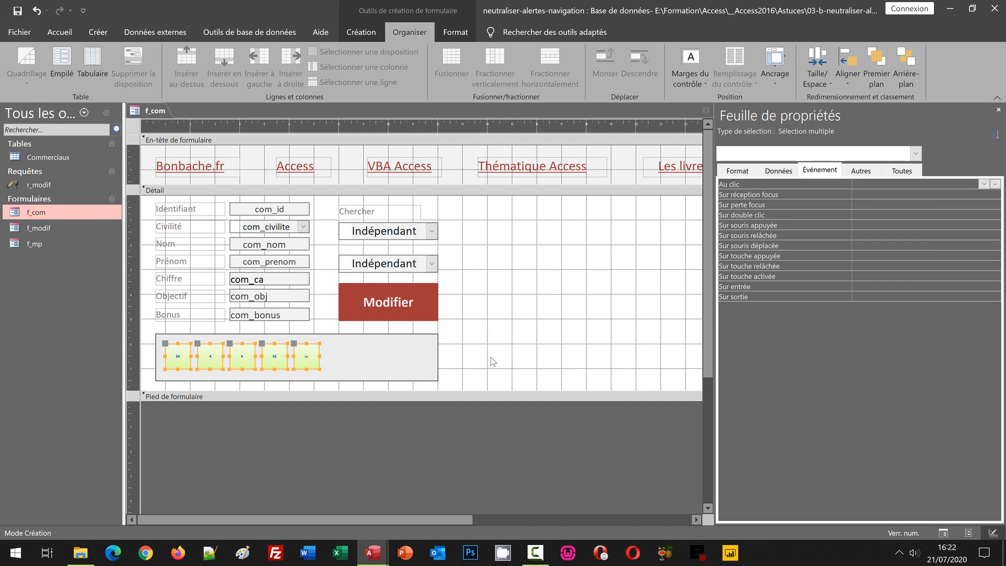
pyautogui.click(444, 359)
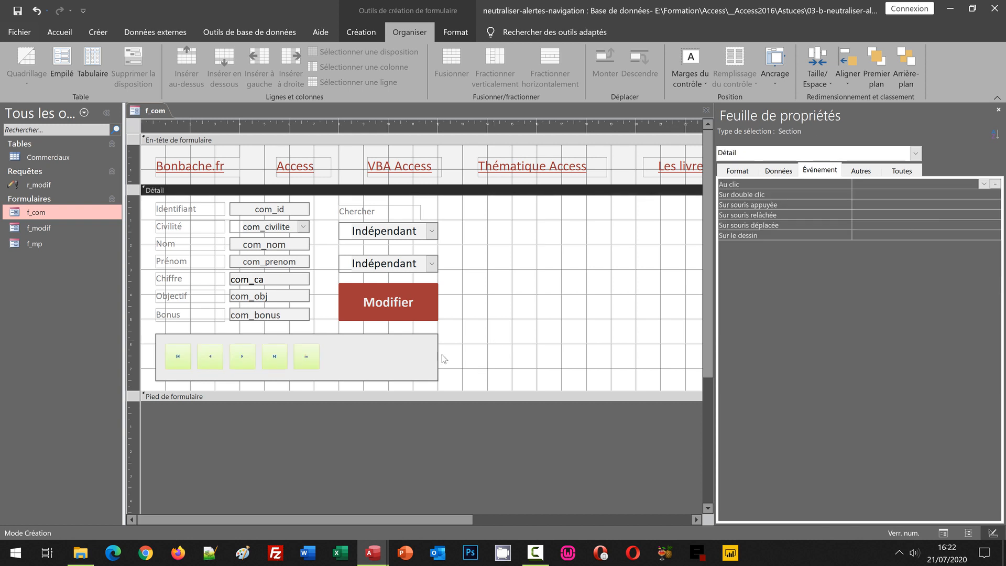
# Move the Suivant, Dernier and Nouveau buttons together to the right end of the grey rectangle, leaving a central gap after Precedent.
pyautogui.click(244, 360)
pyautogui.keyDown('shift'); pyautogui.click(286, 364); pyautogui.keyUp('shift')
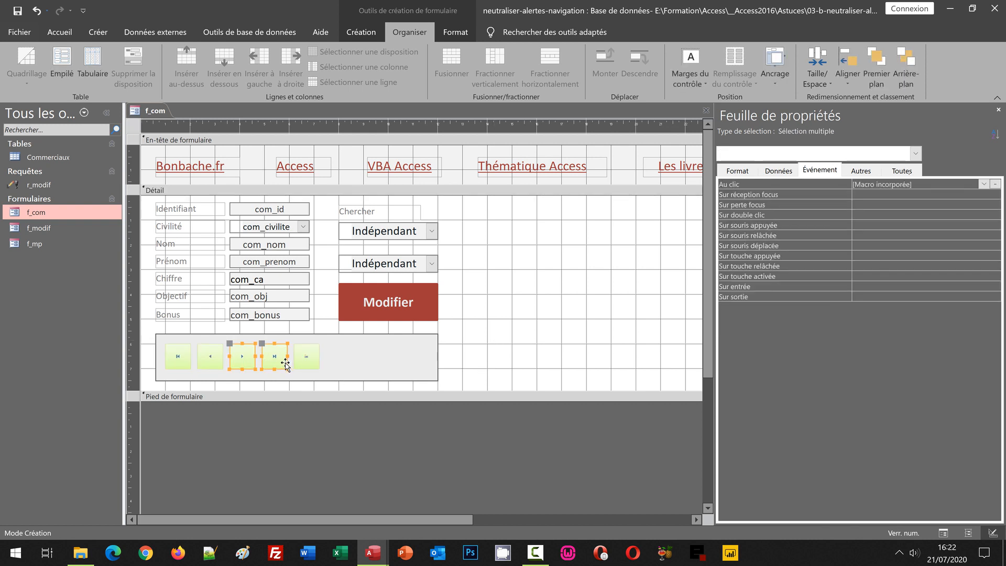
pyautogui.keyDown('shift'); pyautogui.click(301, 361); pyautogui.keyUp('shift')
pyautogui.press('Right')
pyautogui.press('Right')
pyautogui.press('Right')
pyautogui.press('Right')
pyautogui.press('Right')
pyautogui.press('Right')
pyautogui.press('Right')
pyautogui.press('Right')
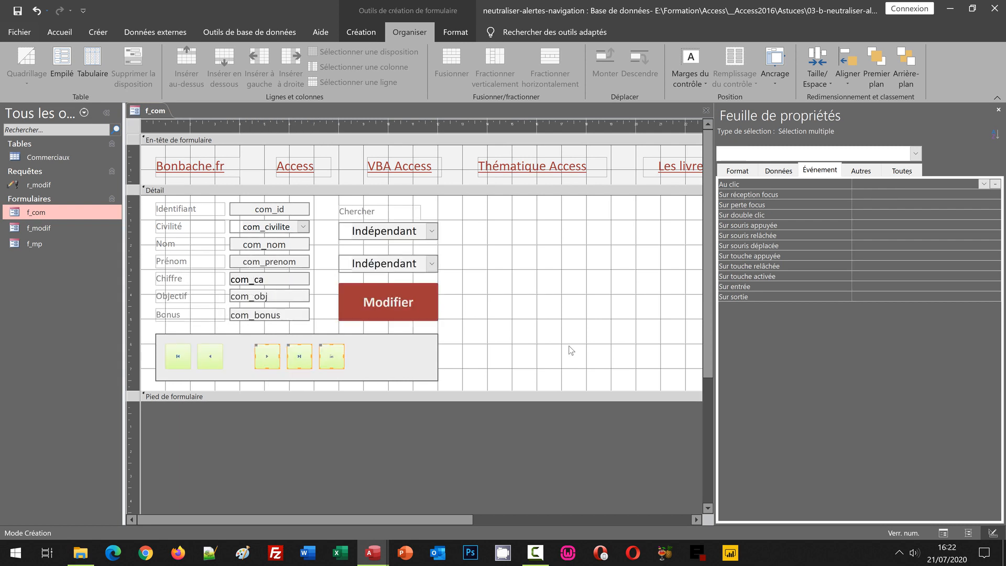
pyautogui.press('Right')
pyautogui.press('Right')
pyautogui.press('Right')
pyautogui.press('Right')
pyautogui.press('Right')
pyautogui.press('Right')
pyautogui.press('Right')
pyautogui.press('Right')
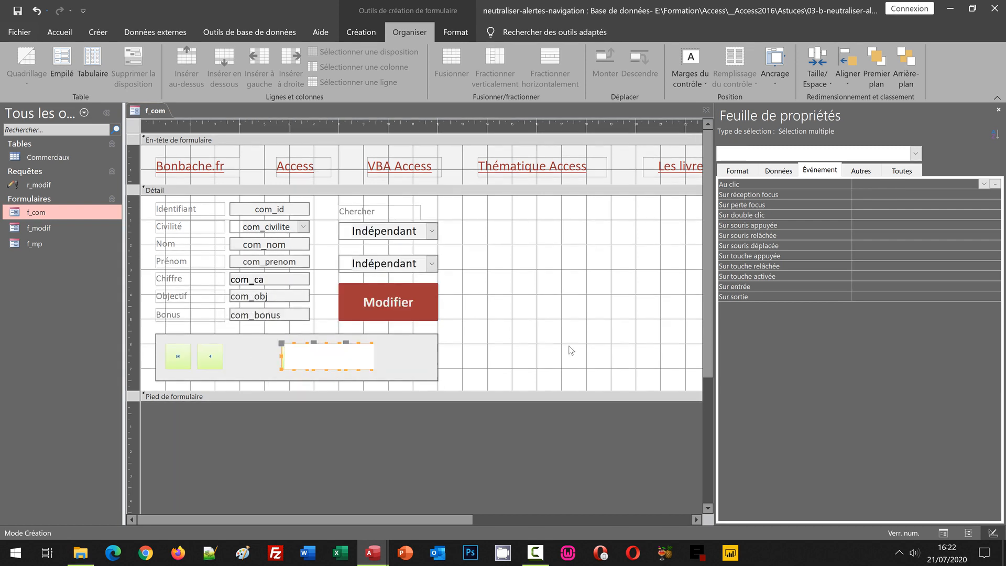
pyautogui.press('Right')
pyautogui.press('Right')
pyautogui.press('Right')
pyautogui.press('Right')
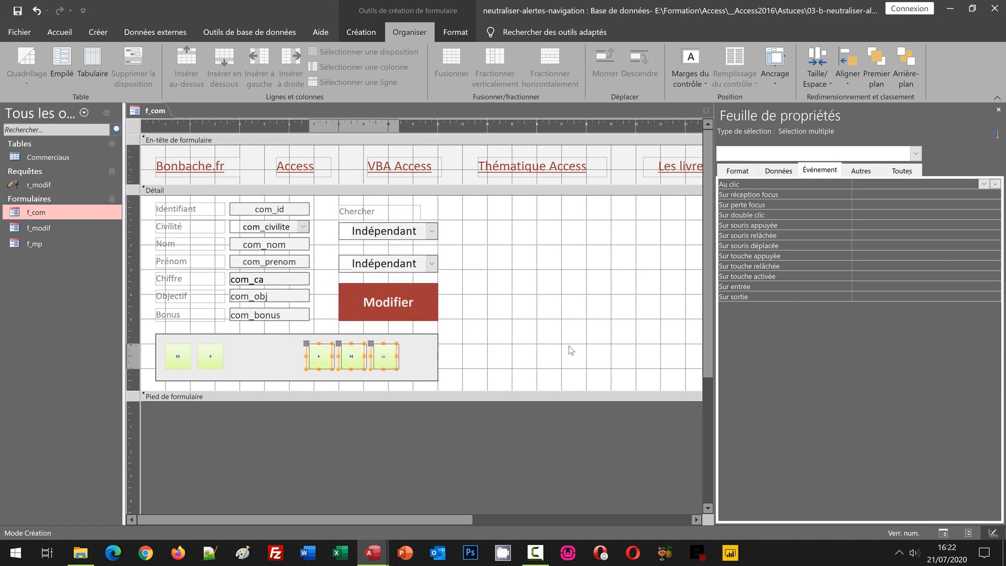
pyautogui.press('Right')
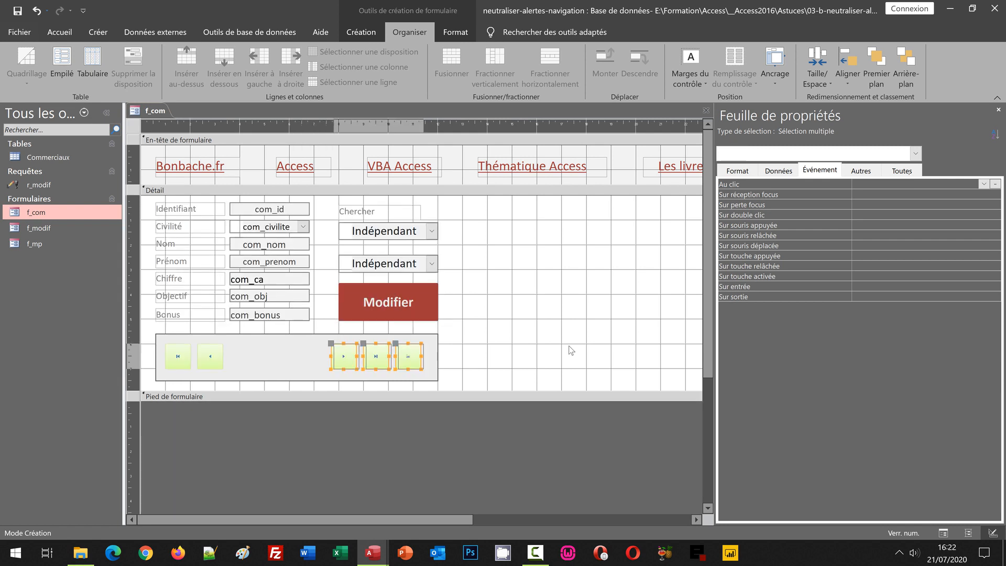
pyautogui.press('Right')
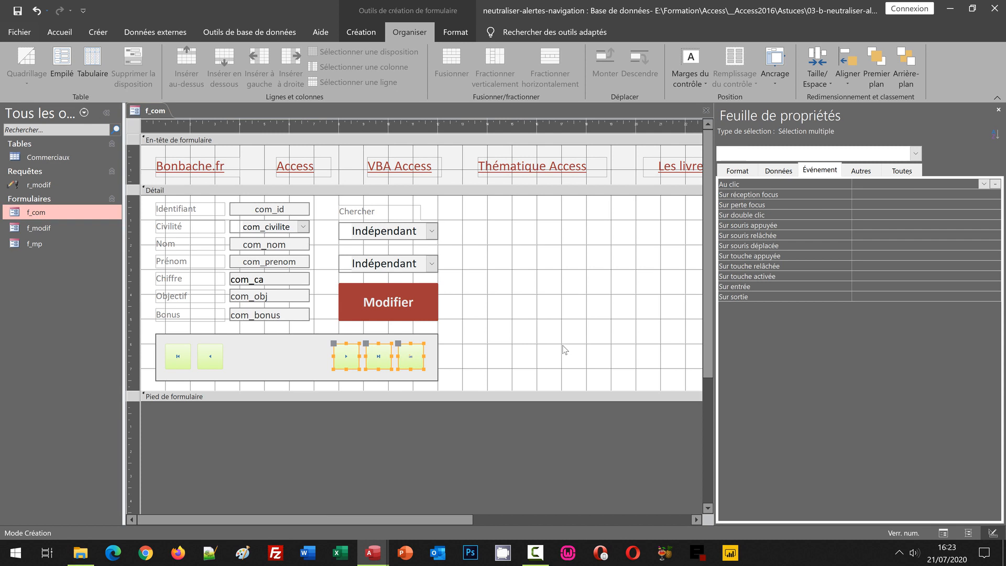
pyautogui.click(563, 347)
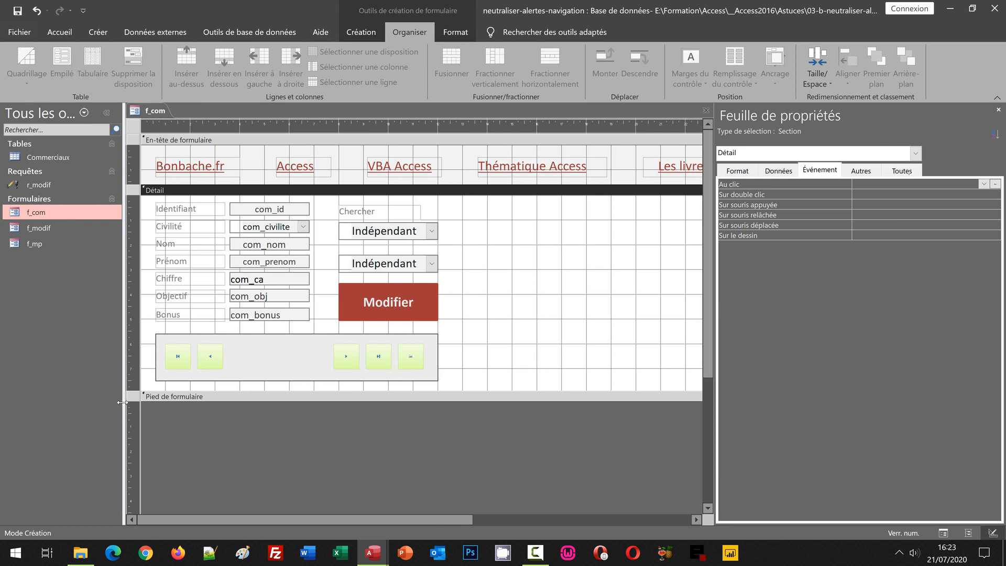
# Fill the five navigation buttons with a grey theme colour and the first light gradient variation, excluding the rectangle behind them.
pyautogui.click(134, 356)
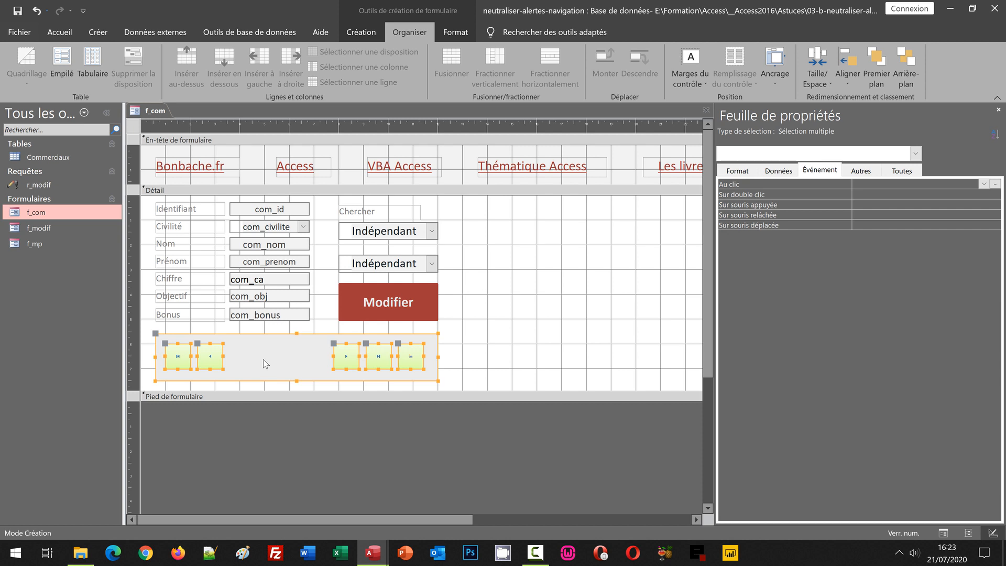
pyautogui.click(456, 32)
pyautogui.click(662, 52)
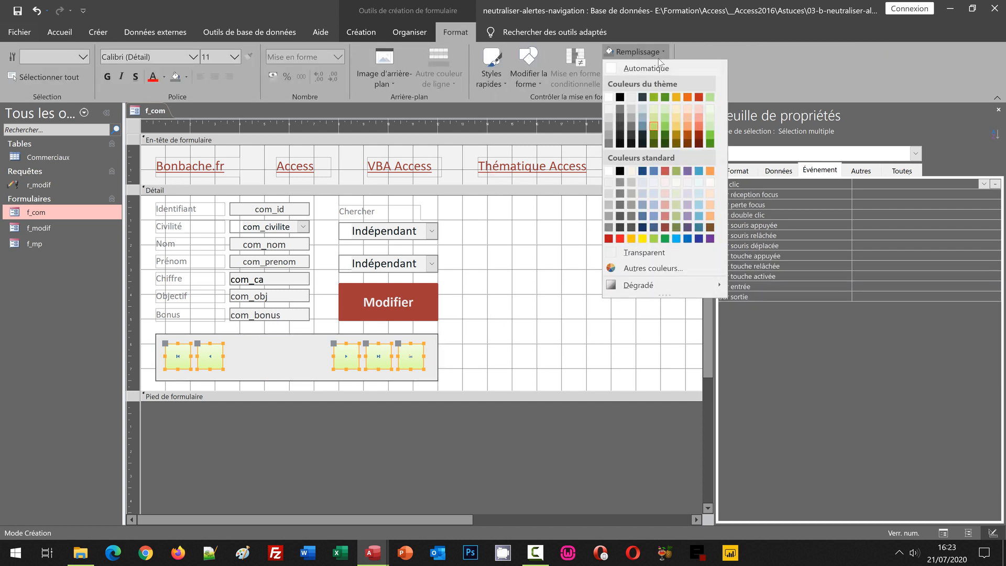
pyautogui.click(631, 119)
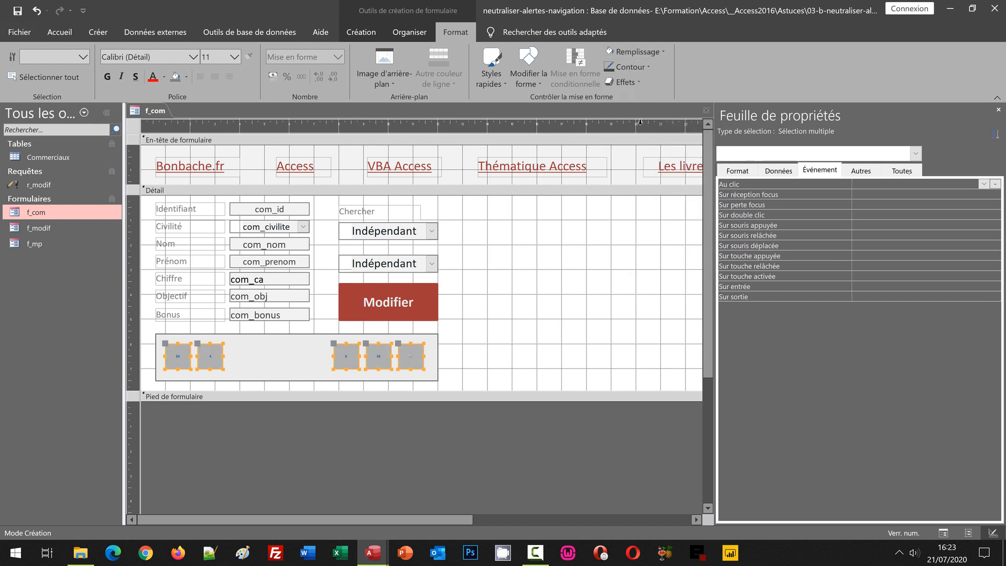
pyautogui.click(660, 53)
pyautogui.moveTo(645, 313)
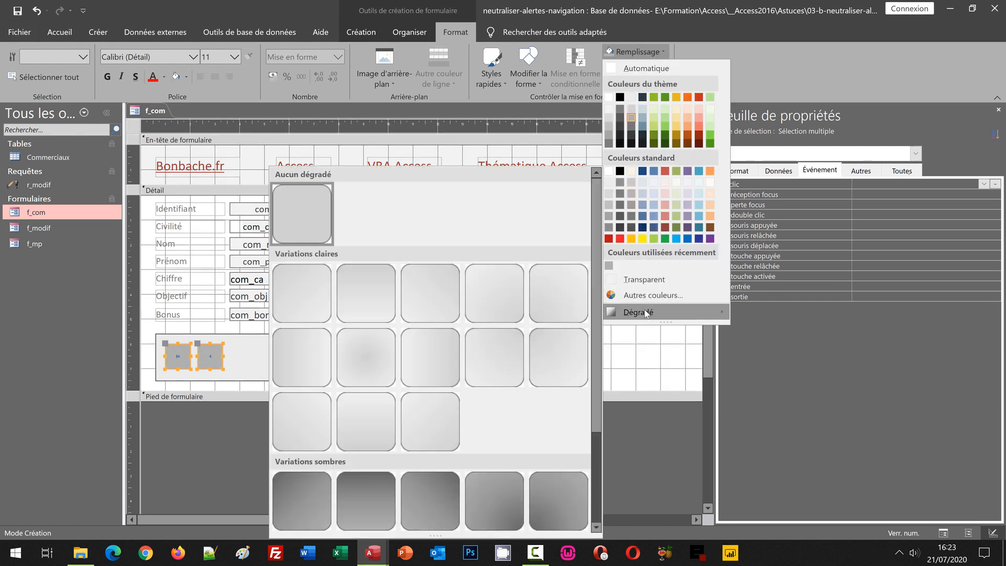
pyautogui.click(314, 296)
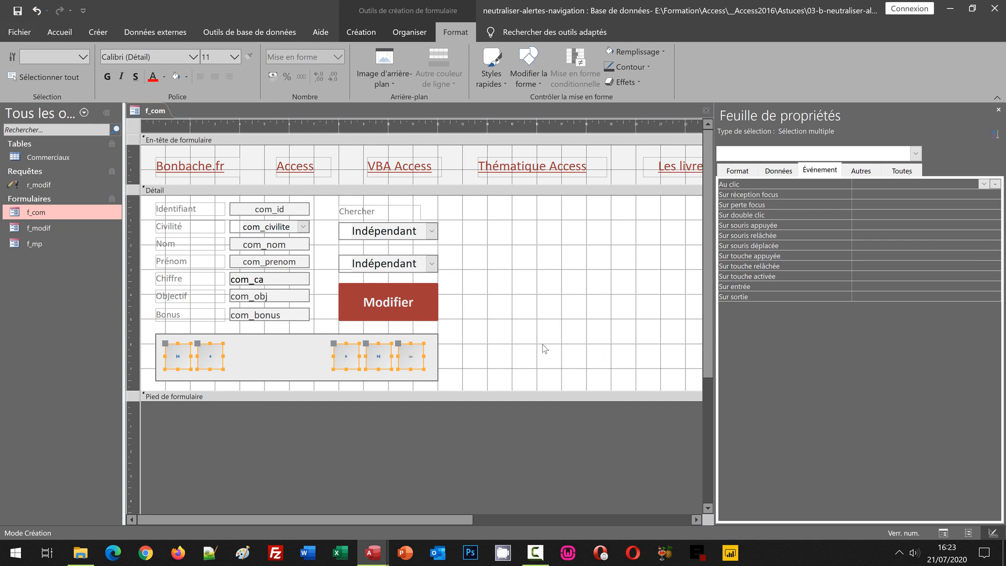
# Apply the first outer shadow effect to the five navigation buttons and clear the selection.
pyautogui.click(639, 83)
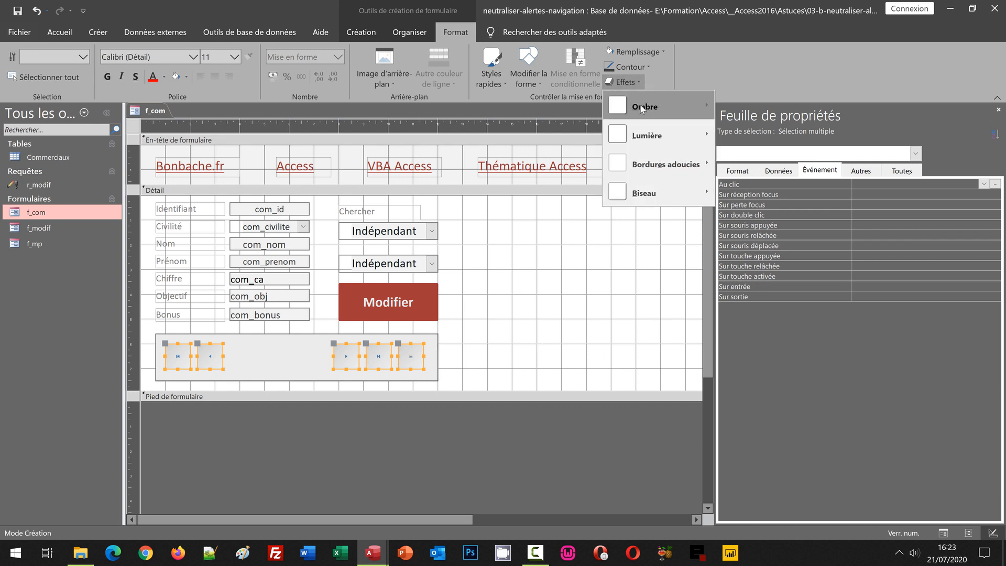
pyautogui.moveTo(641, 108)
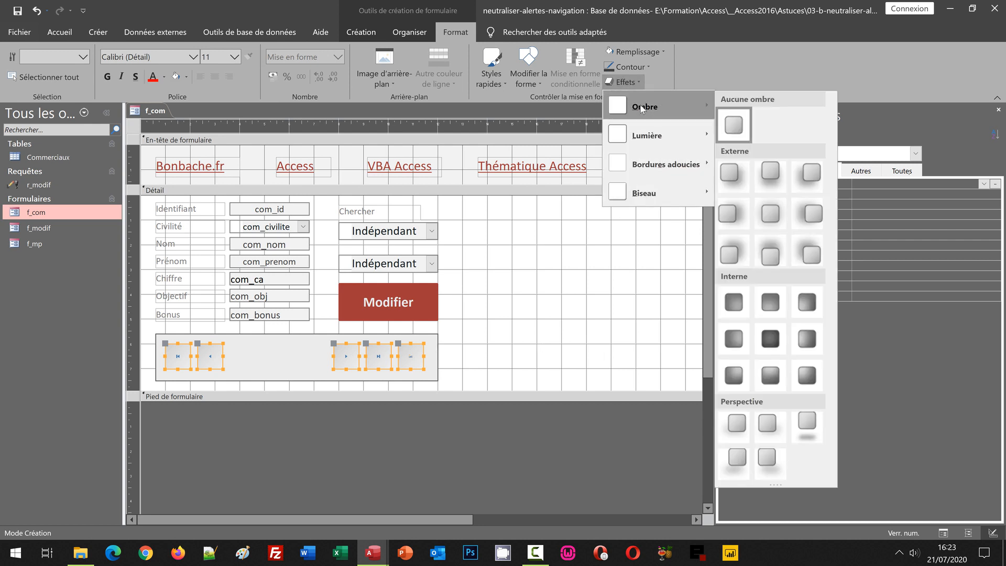
pyautogui.click(734, 173)
pyautogui.click(517, 336)
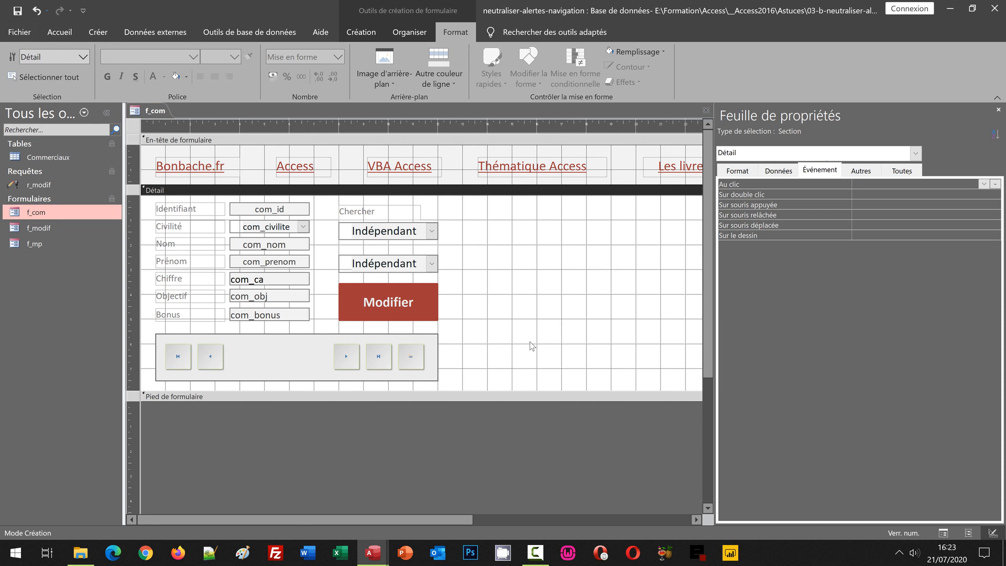
# Test the next, last, first and previous record buttons in form view, including going back before the first record, and dismiss the alert.
pyautogui.press('F5')
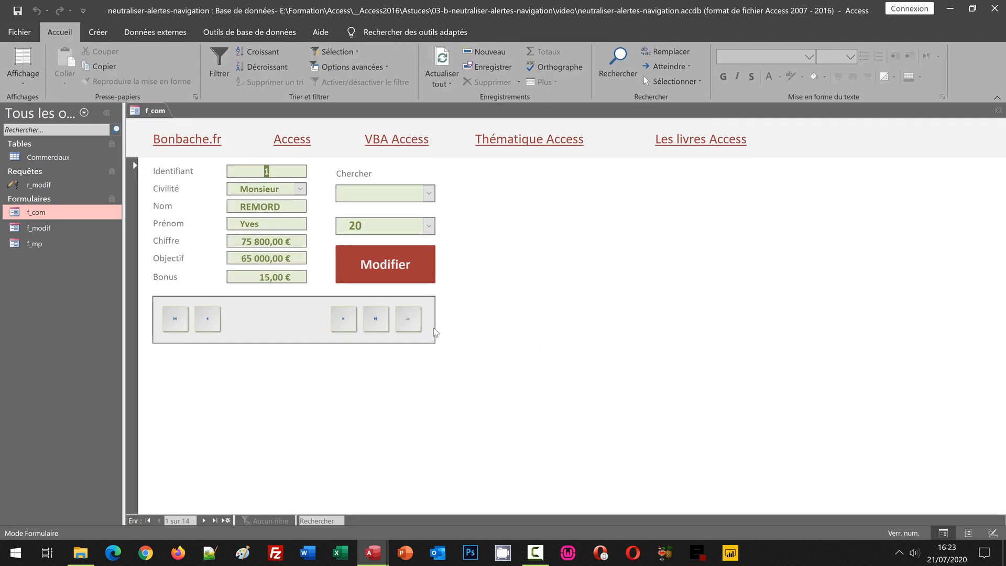
pyautogui.click(344, 319)
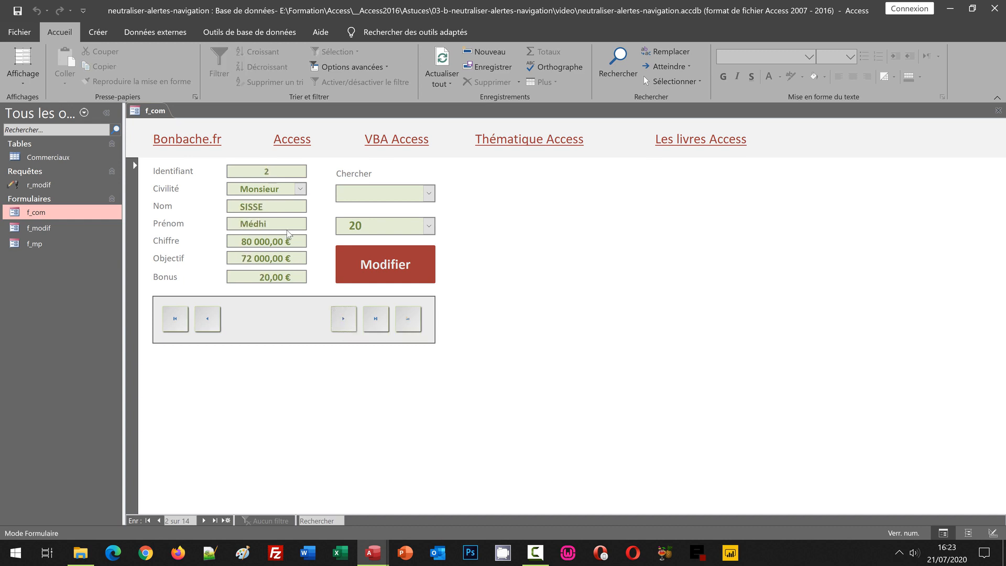
pyautogui.click(376, 320)
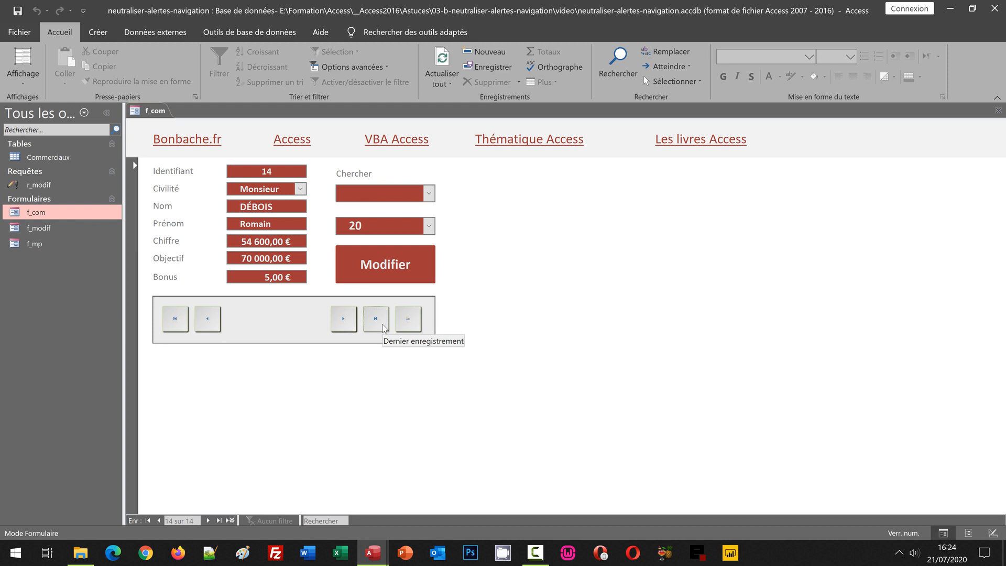
pyautogui.click(175, 319)
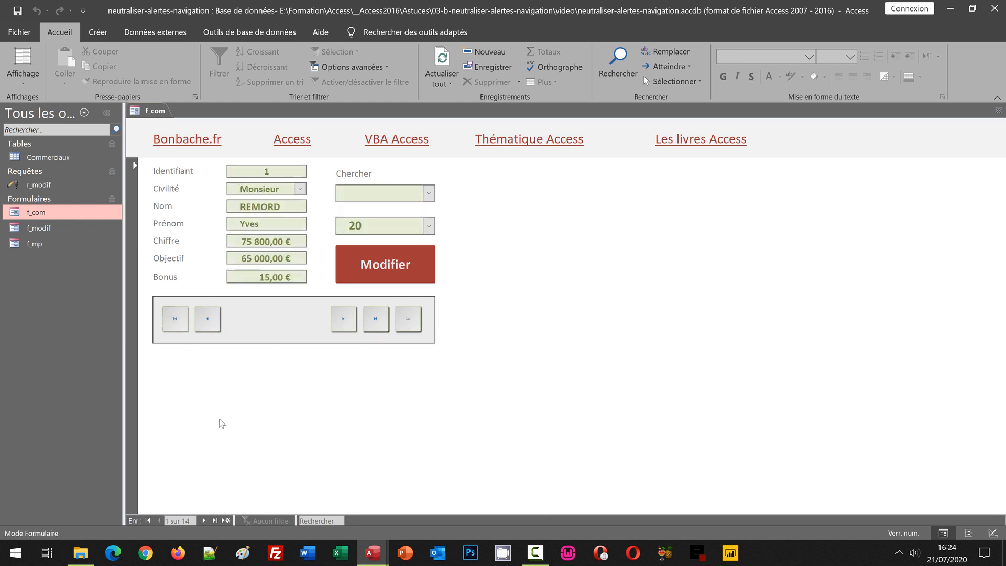
pyautogui.click(207, 320)
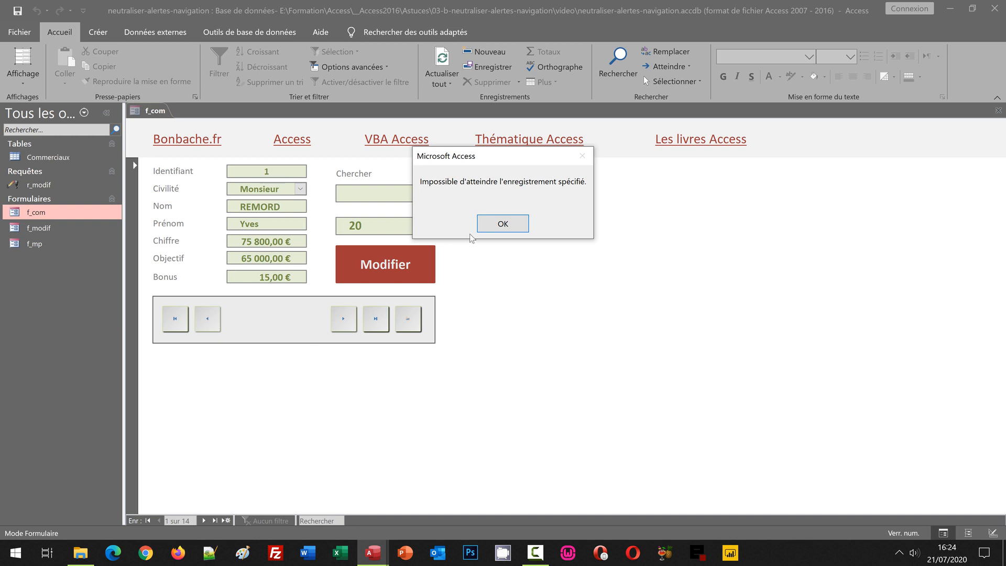
pyautogui.click(505, 224)
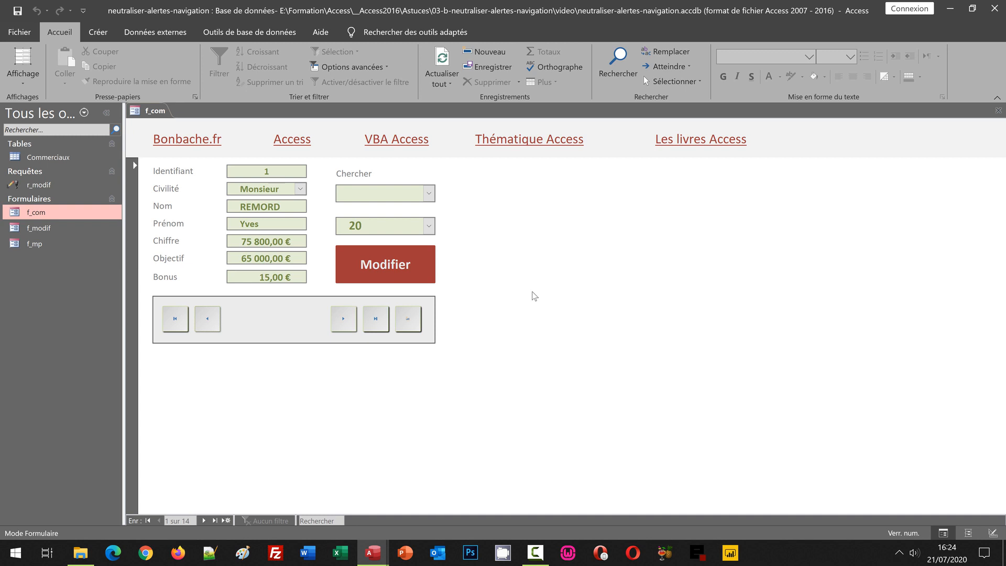
# Return f_com to design view and extend the Detail section downward to make room below the navigation bar.
pyautogui.click(15, 82)
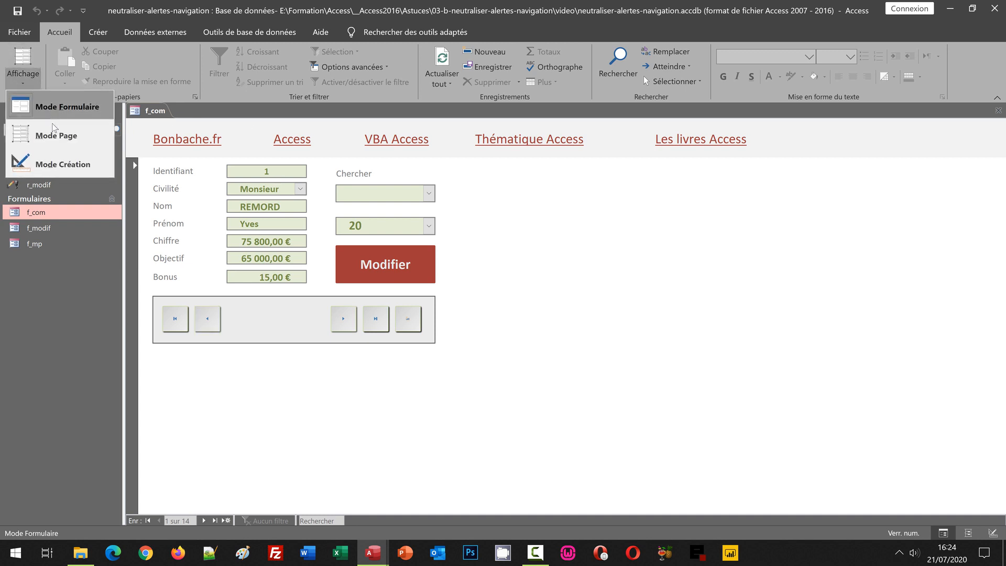
pyautogui.click(61, 165)
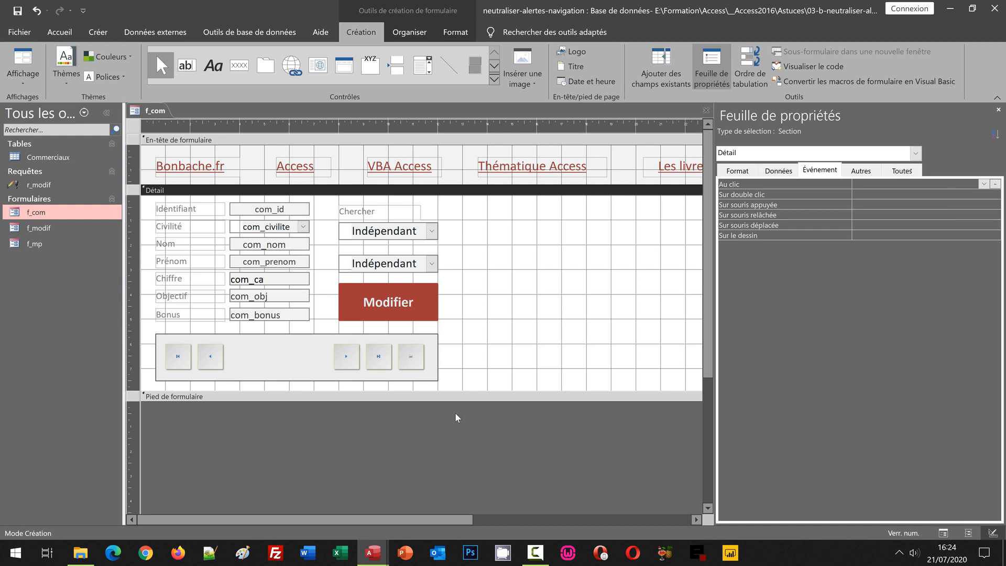
pyautogui.moveTo(452, 392); pyautogui.dragTo(452, 460)
# Move the grey rectangle and its five navigation buttons down together, leaving a wide gap below the Modifier button.
pyautogui.click(132, 352)
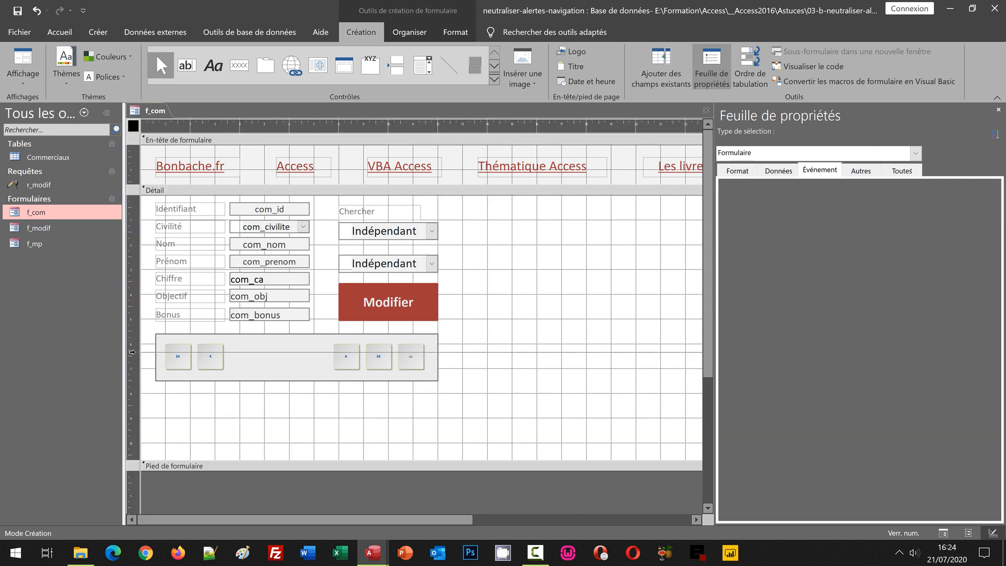
pyautogui.press('Down')
pyautogui.press('Down')
pyautogui.press('Down')
pyautogui.press('Down')
pyautogui.press('Down')
pyautogui.press('Down')
pyautogui.press('Down')
pyautogui.press('Down')
pyautogui.press('Down')
pyautogui.press('Down')
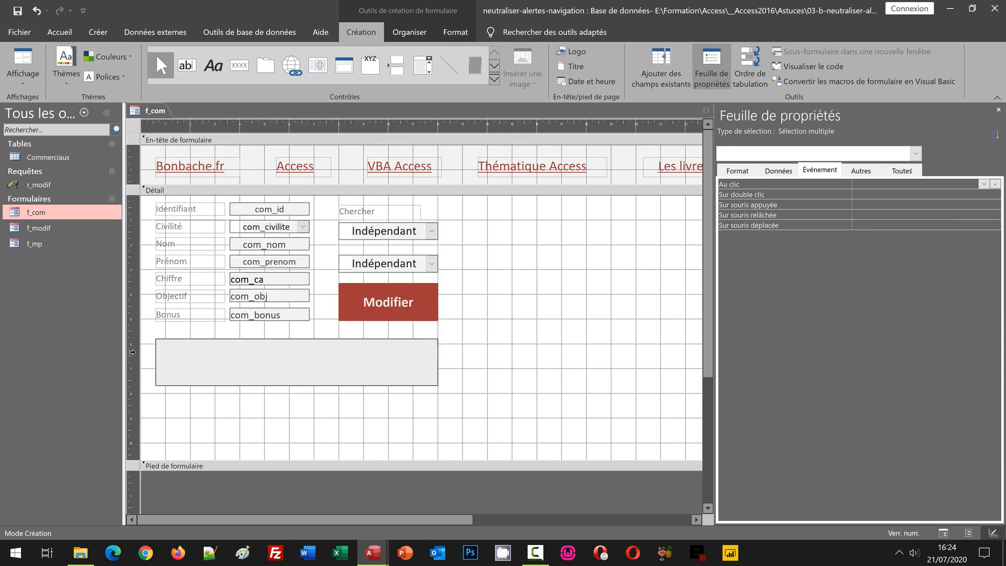
pyautogui.press('Down')
pyautogui.press('Down')
pyautogui.press('Down')
pyautogui.press('Down')
pyautogui.press('Down')
pyautogui.press('Down')
pyautogui.press('Down')
pyautogui.press('Down')
pyautogui.press('Down')
pyautogui.press('Down')
pyautogui.press('Down')
pyautogui.press('Down')
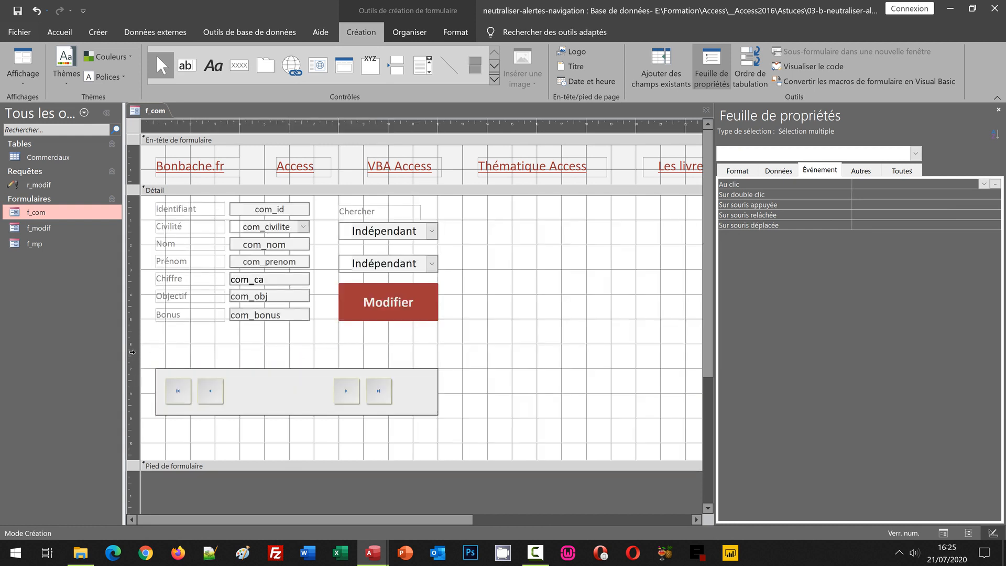
pyautogui.press('Down')
pyautogui.press('Down')
pyautogui.press('Down')
pyautogui.press('Down')
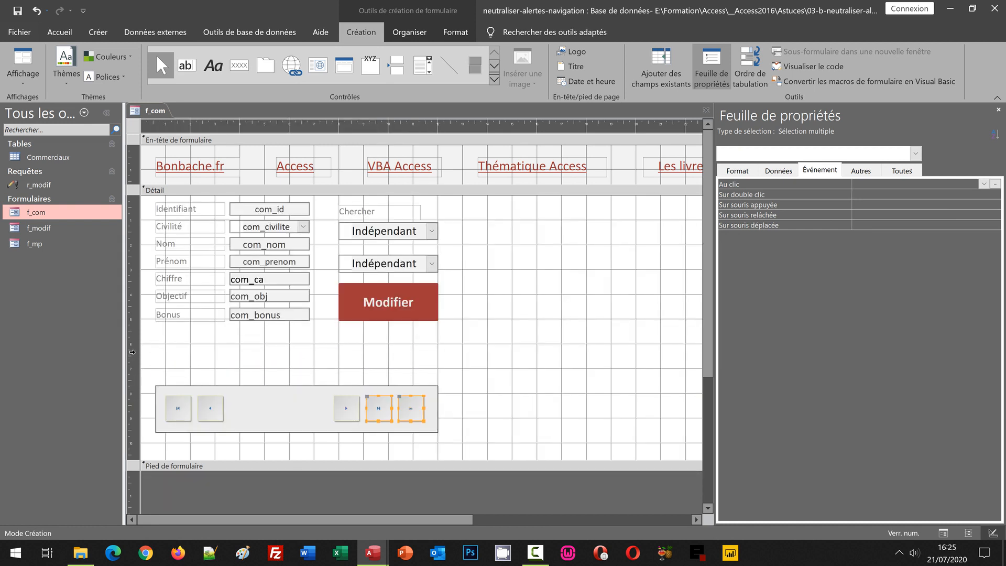
pyautogui.click(507, 357)
# Duplicate the grey rectangle and place the copy directly above the navigation bar, aligned with its sides.
pyautogui.click(281, 410)
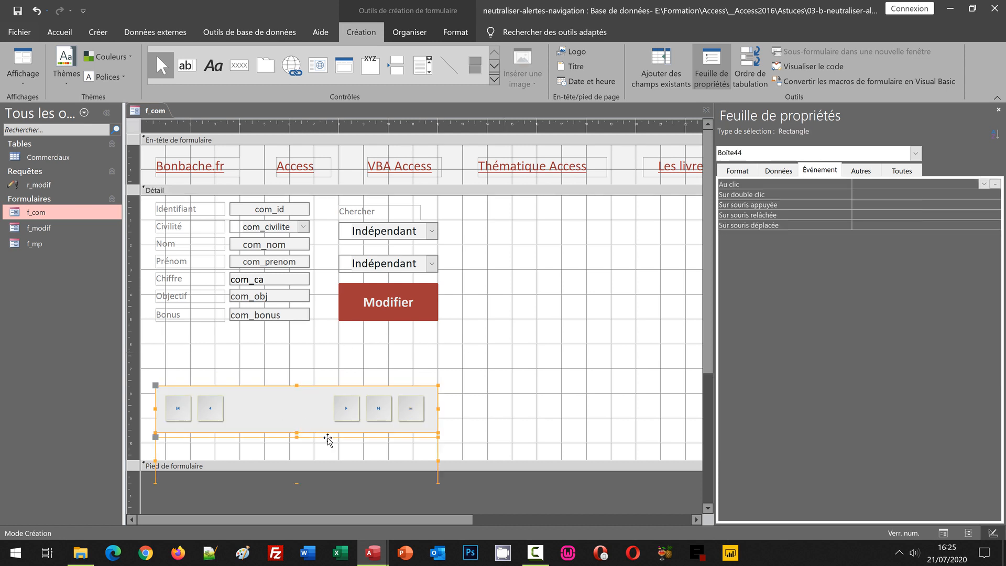
pyautogui.hotkey('ctrl', 'v')
pyautogui.press('Up')
pyautogui.press('Up')
pyautogui.press('Up')
pyautogui.press('Up')
pyautogui.press('Up')
pyautogui.press('Up')
pyautogui.press('Up')
pyautogui.press('Up')
pyautogui.press('Up')
pyautogui.press('Up')
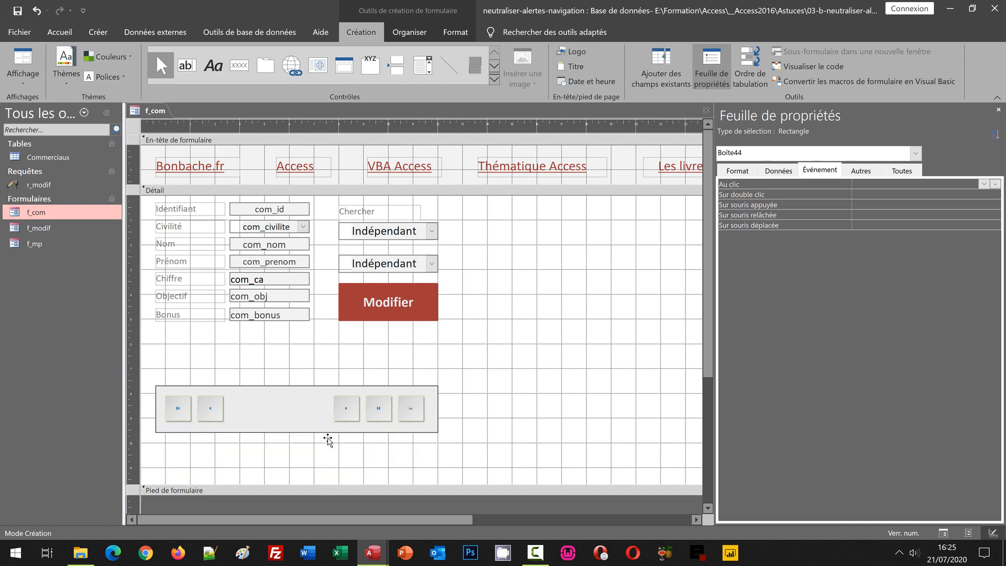
pyautogui.press('Up')
pyautogui.press('Up')
pyautogui.press('Up')
pyautogui.press('Up')
pyautogui.press('Up')
pyautogui.press('Up')
pyautogui.press('Up')
pyautogui.press('Up')
pyautogui.press('Up')
pyautogui.press('Up')
pyautogui.press('Up')
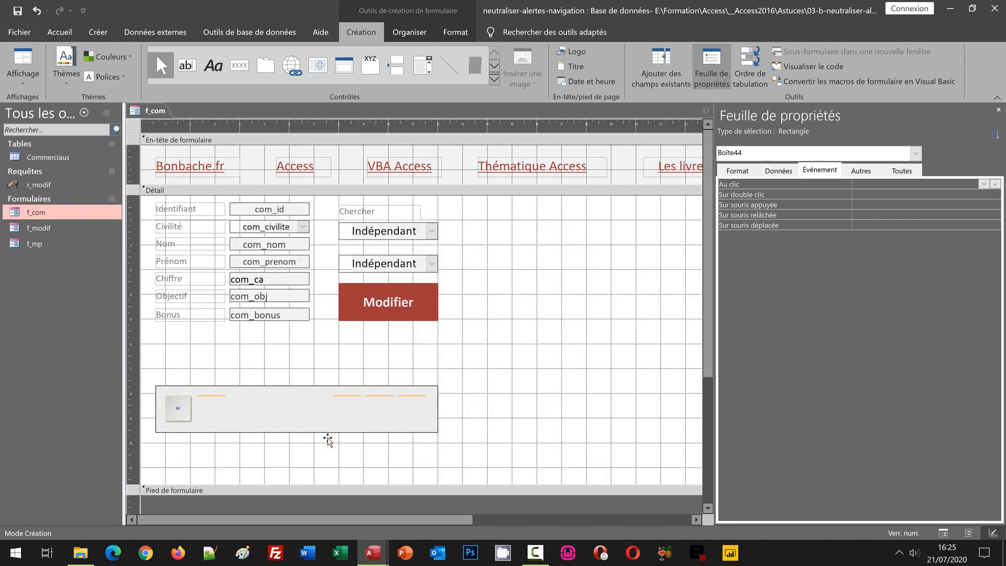
pyautogui.press('Up')
pyautogui.press('Up')
pyautogui.press('Up')
pyautogui.press('Up')
pyautogui.press('Up')
pyautogui.press('Up')
pyautogui.press('Up')
pyautogui.press('Up')
pyautogui.press('Up')
pyautogui.press('Up')
pyautogui.press('Up')
pyautogui.press('Up')
pyautogui.press('Up')
pyautogui.press('Up')
pyautogui.press('Up')
pyautogui.press('Up')
pyautogui.press('Up')
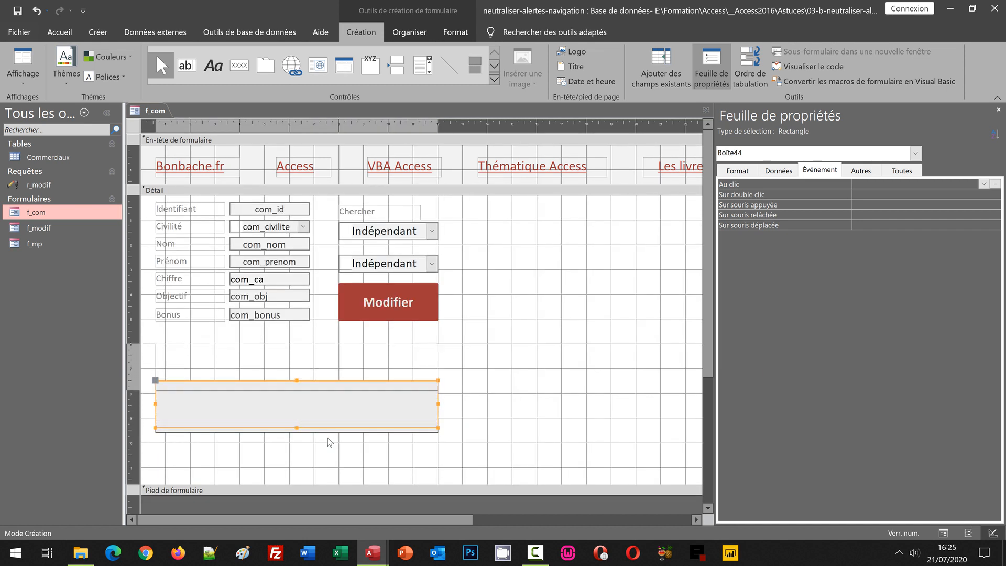
pyautogui.press('Up')
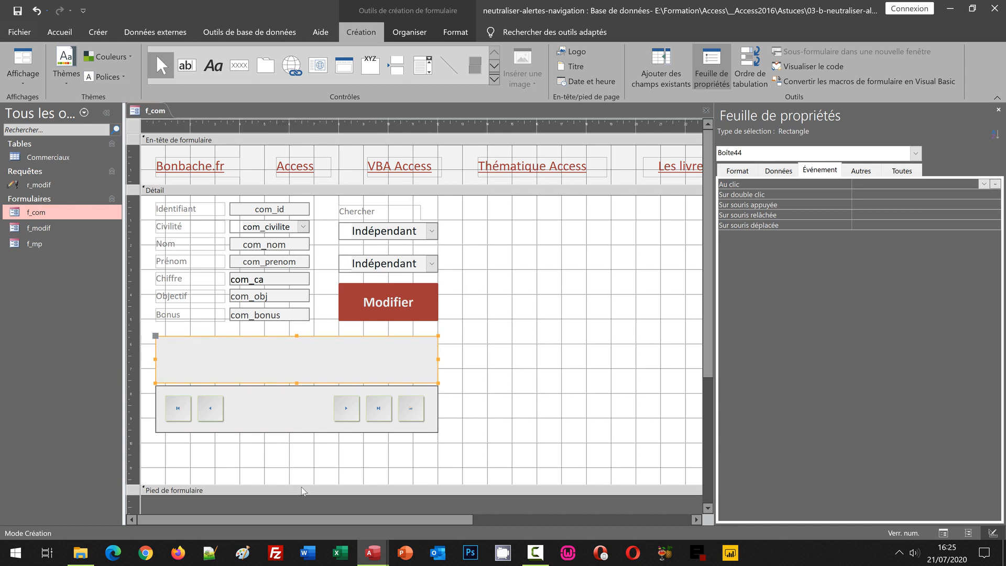
# Shorten the Detail section to just below the navigation bar and reduce the duplicated rectangle to a thin band above it.
pyautogui.moveTo(303, 490); pyautogui.dragTo(300, 444)
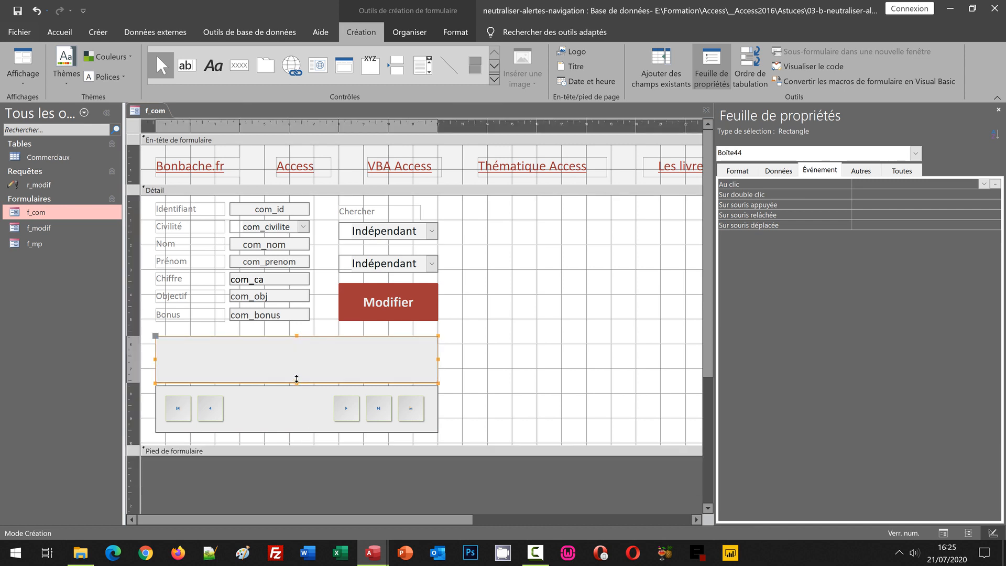
pyautogui.moveTo(296, 378); pyautogui.dragTo(298, 354)
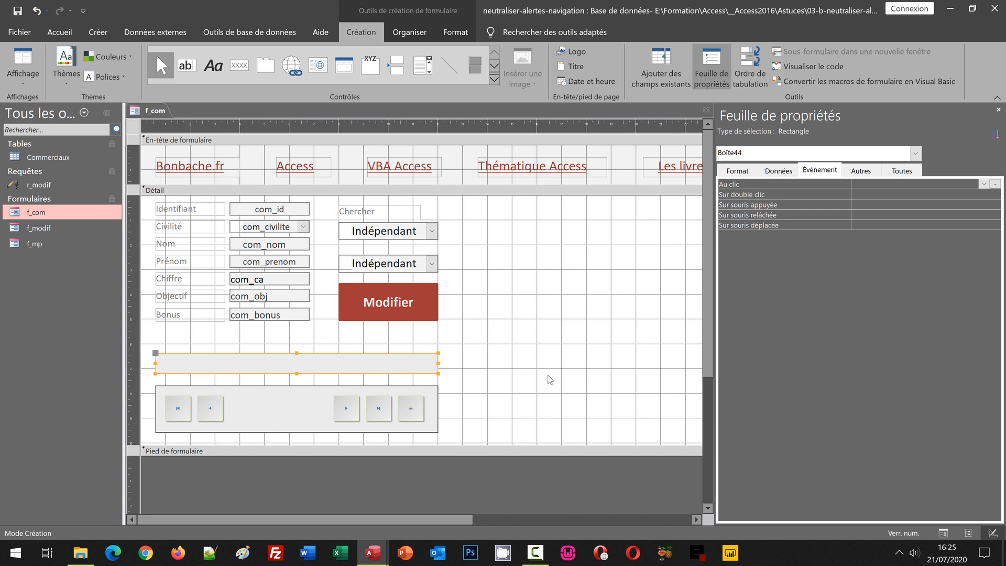
pyautogui.click(550, 379)
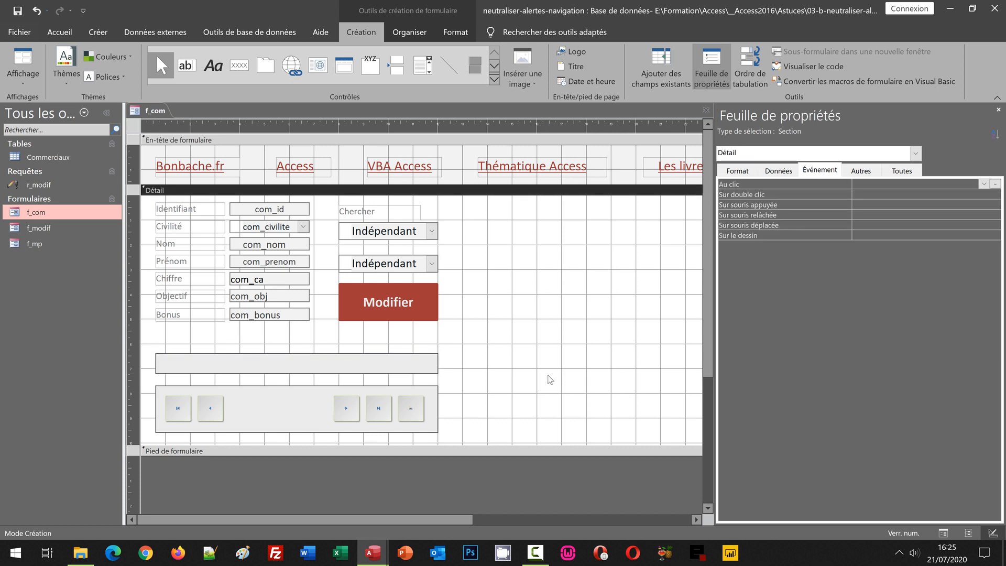
# Nudge the thin rectangle, the navigation bar and its five buttons slightly upward together.
pyautogui.moveTo(130, 360); pyautogui.dragTo(135, 418)
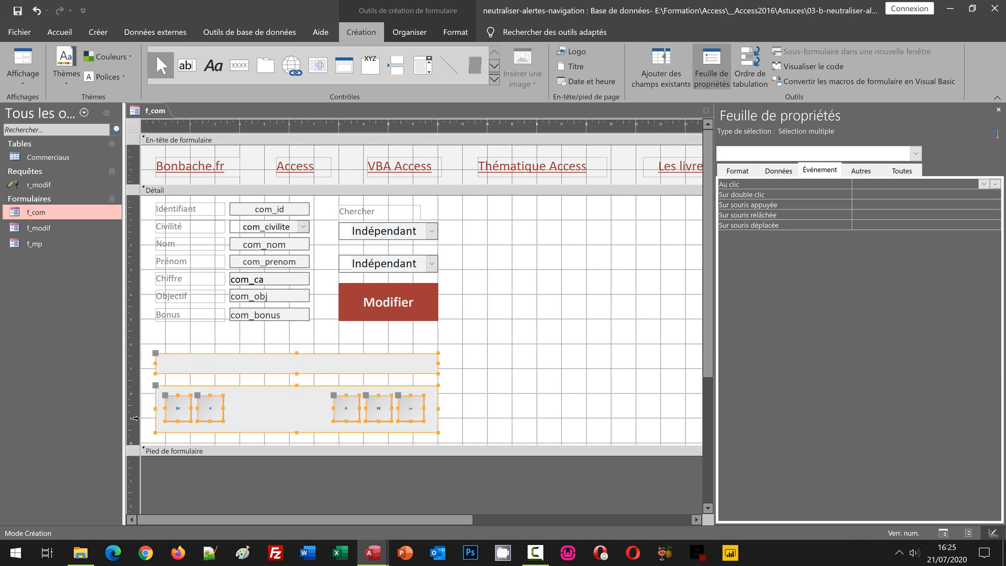
pyautogui.press('Up')
pyautogui.press('Up')
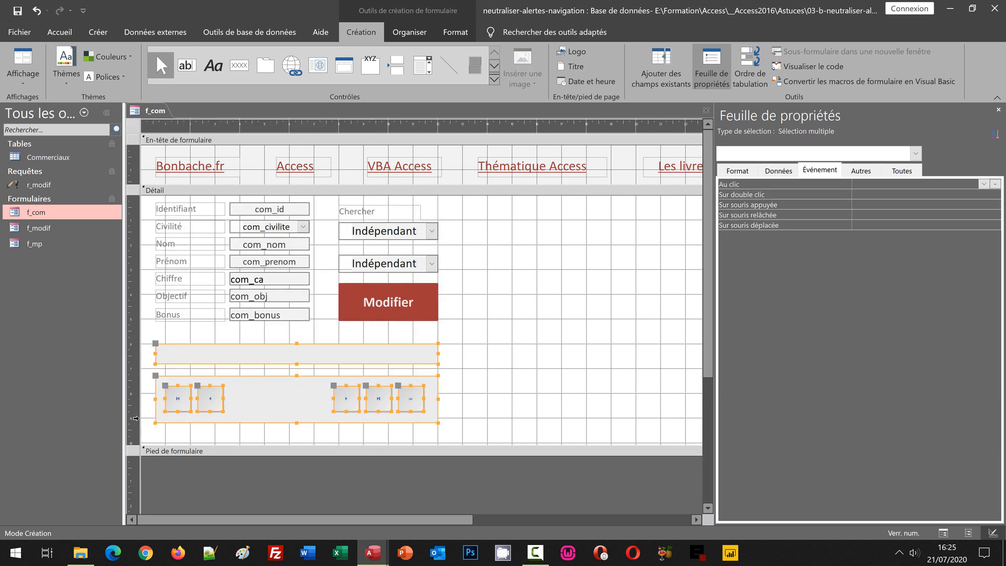
pyautogui.click(610, 361)
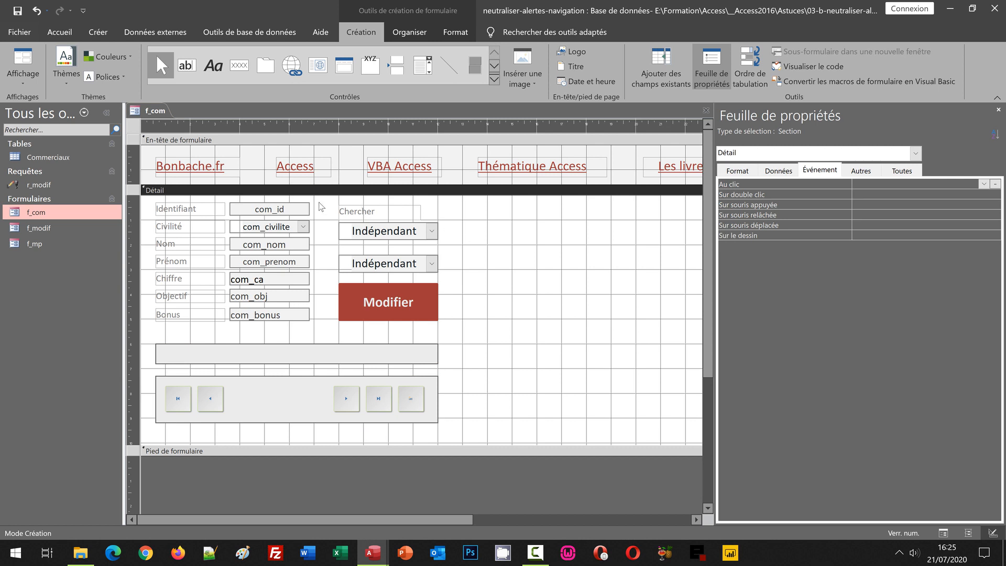
# Draw a blank label filling the inside of the thin rectangle above the navigation bar and select it.
pyautogui.click(213, 69)
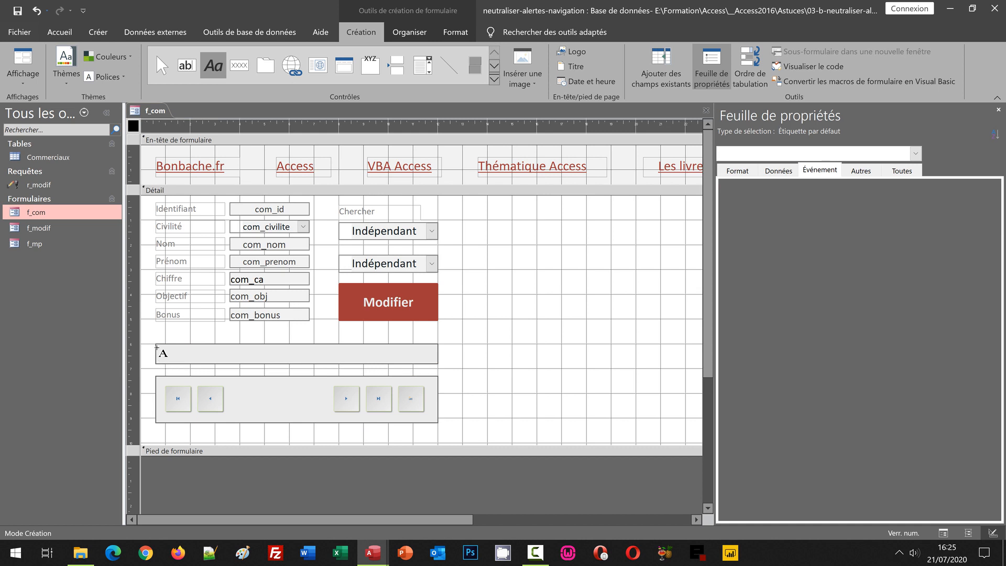
pyautogui.moveTo(157, 348)
pyautogui.mouseDown()
pyautogui.moveTo(256, 366)
pyautogui.moveTo(434, 362)
pyautogui.mouseUp()
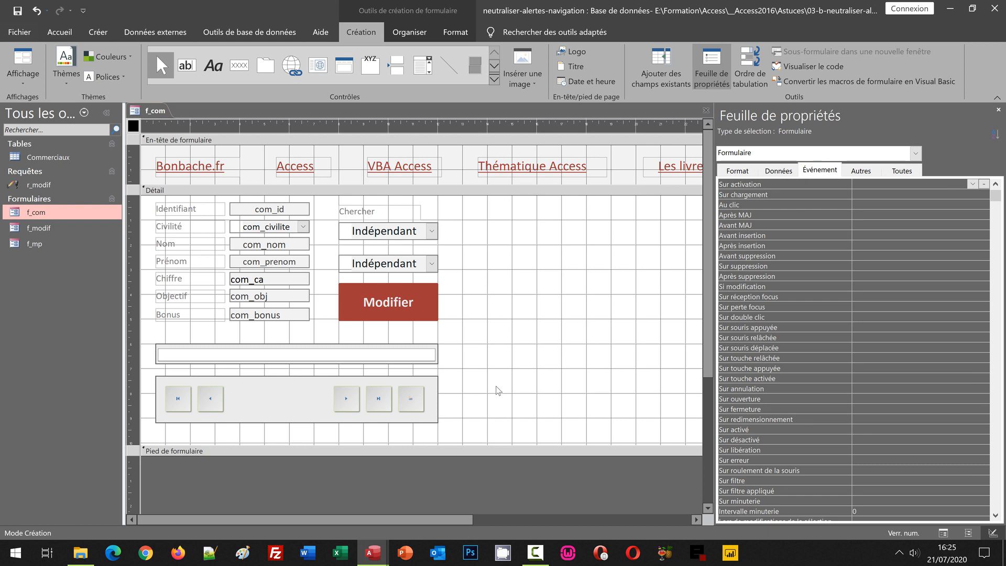
pyautogui.click(487, 370)
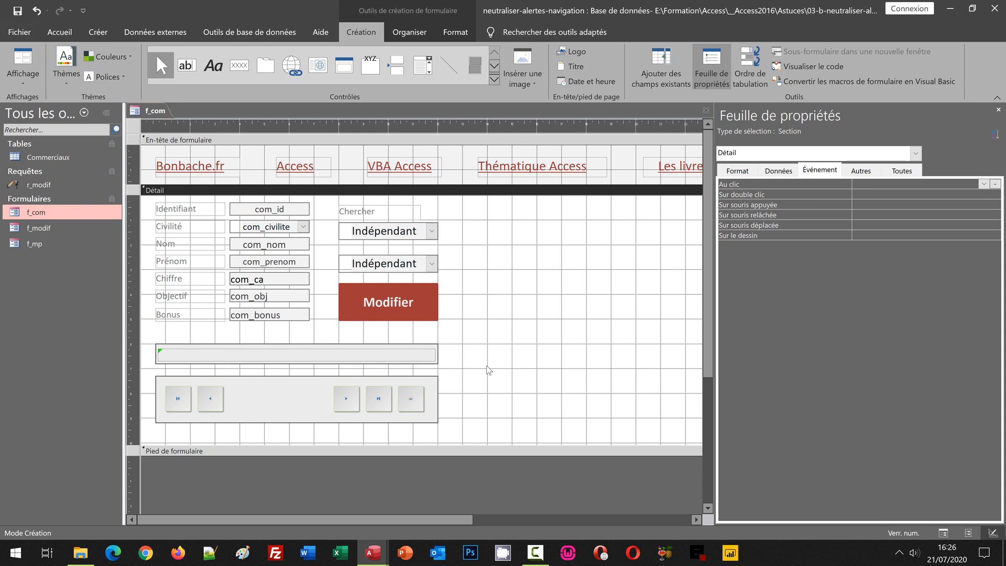
pyautogui.click(388, 355)
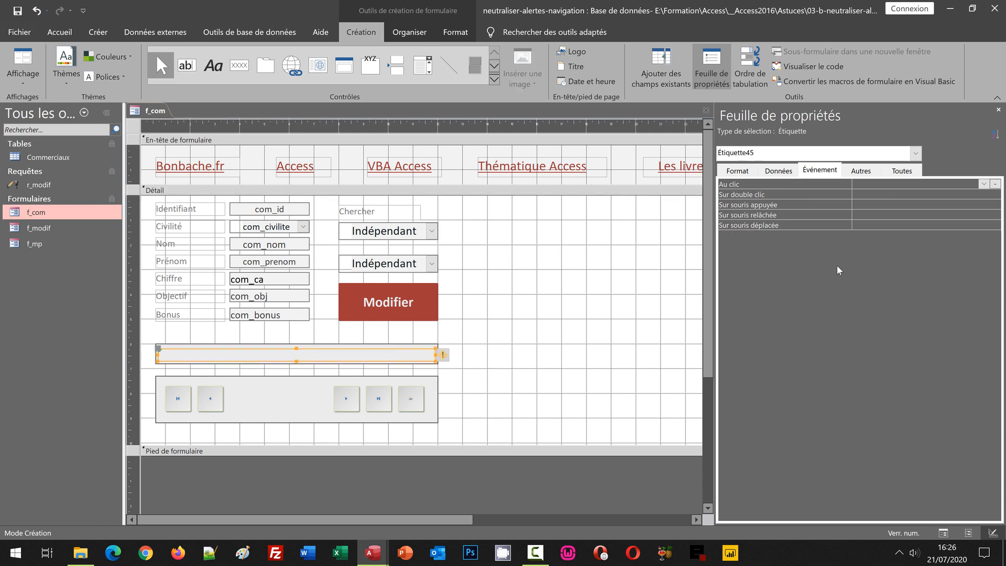
# Name the selected blank label above the navigation bar Msg.
pyautogui.click(862, 171)
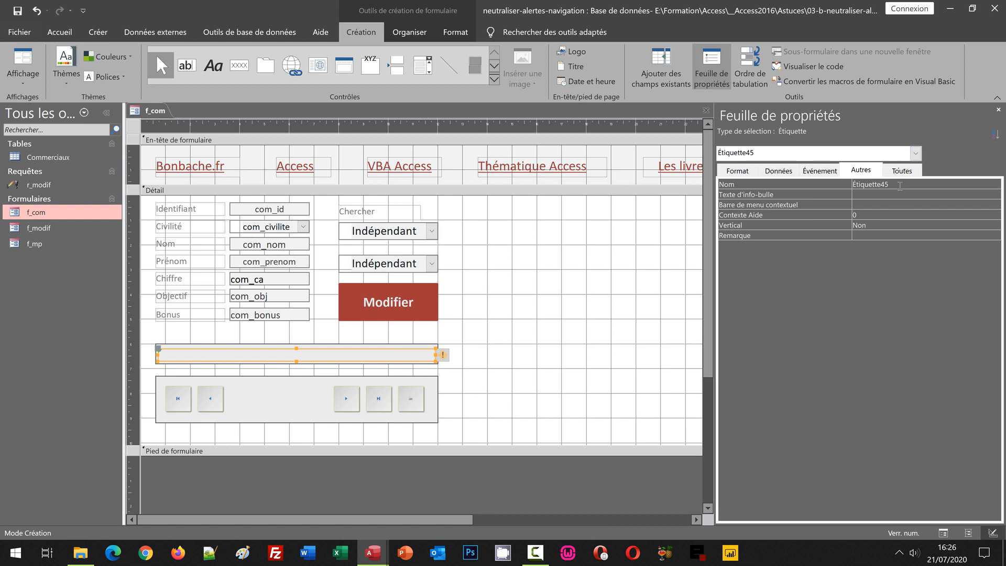
pyautogui.click(900, 185)
pyautogui.write('Msg')
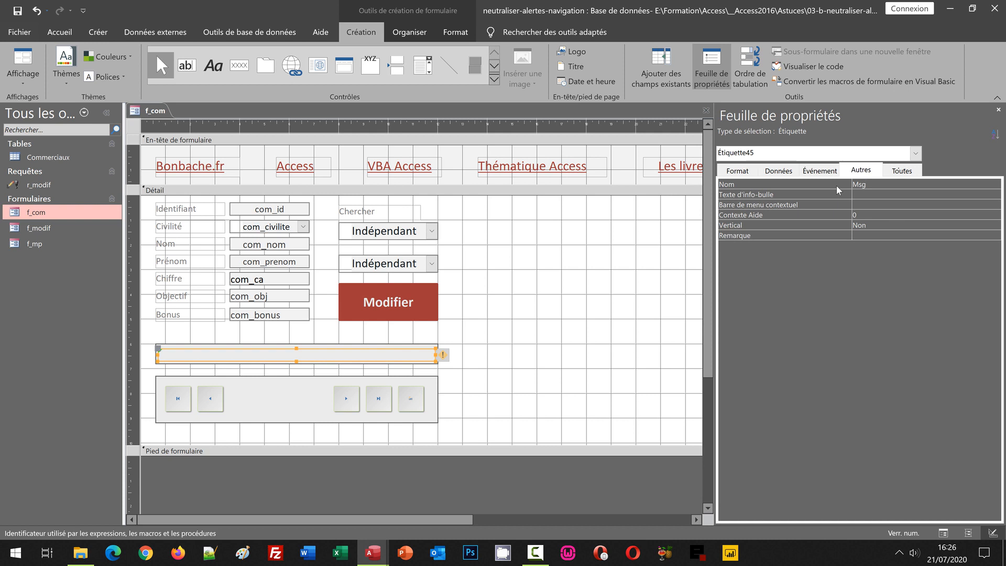
pyautogui.press('Return')
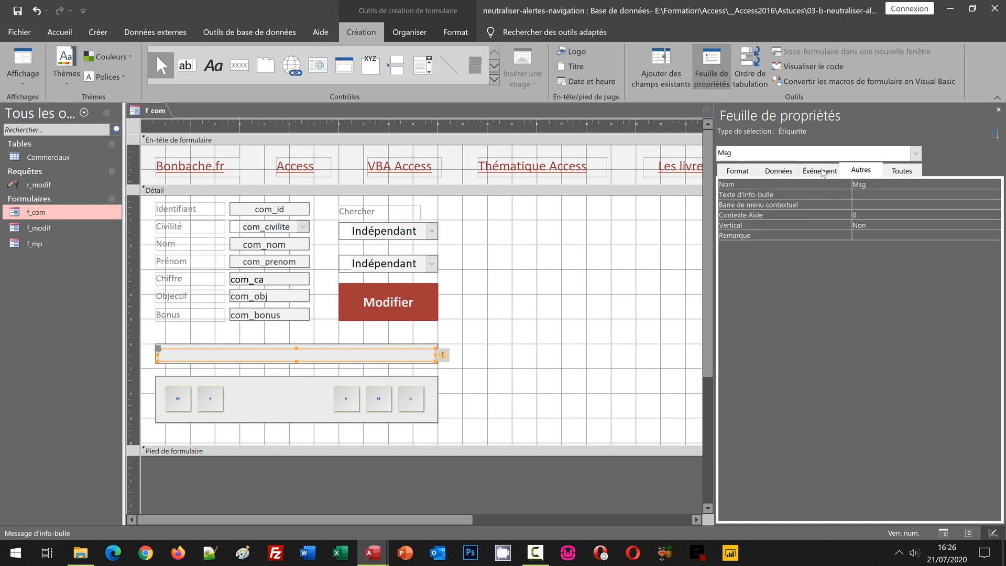
# Centre the Msg label's text and set its font colour to the custom RGB value 161, 56, 54.
pyautogui.click(455, 32)
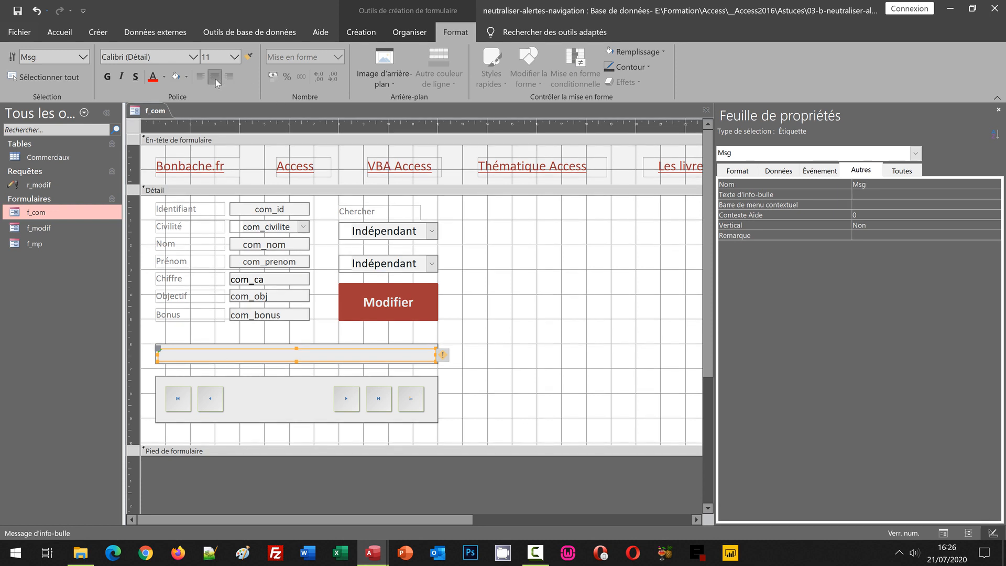
pyautogui.click(164, 78)
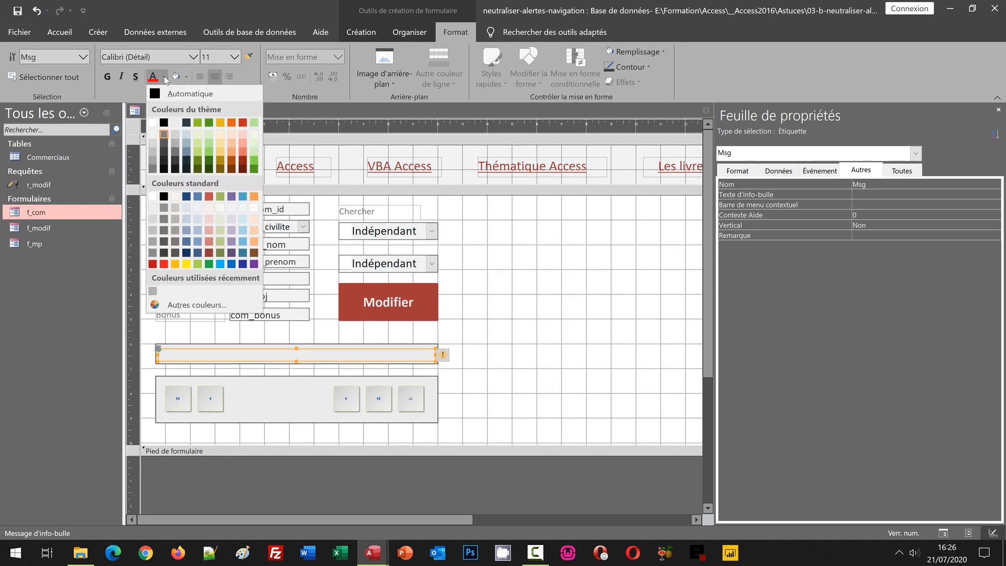
pyautogui.click(198, 302)
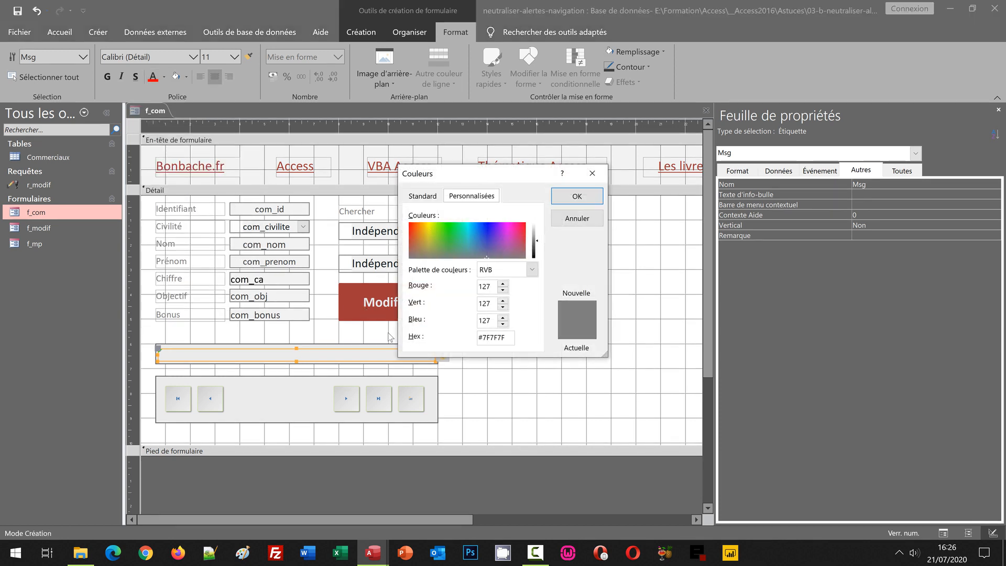
pyautogui.click(482, 287)
pyautogui.write('161')
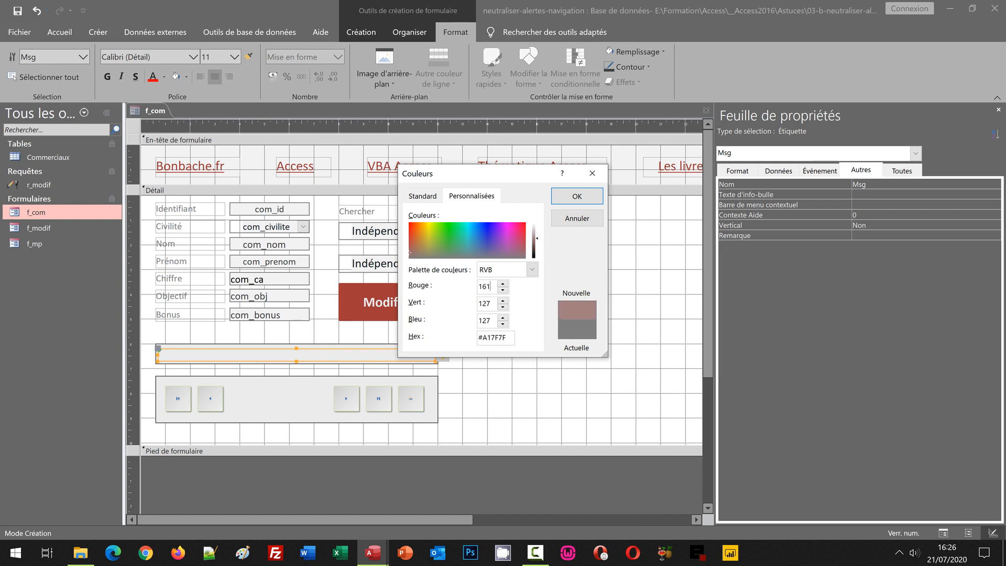
pyautogui.press('Tab')
pyautogui.write('56')
pyautogui.press('Tab')
pyautogui.write('54')
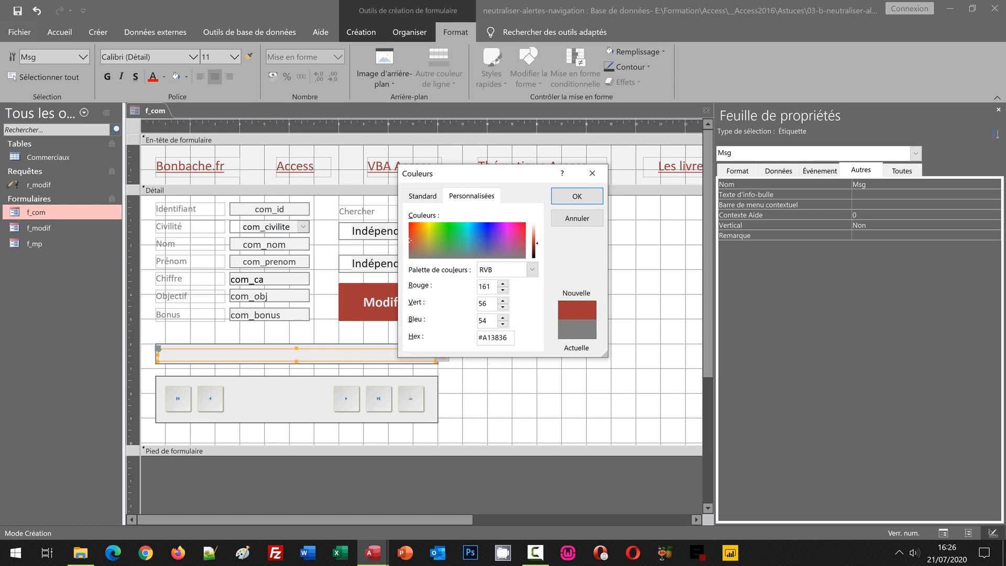
pyautogui.click(578, 196)
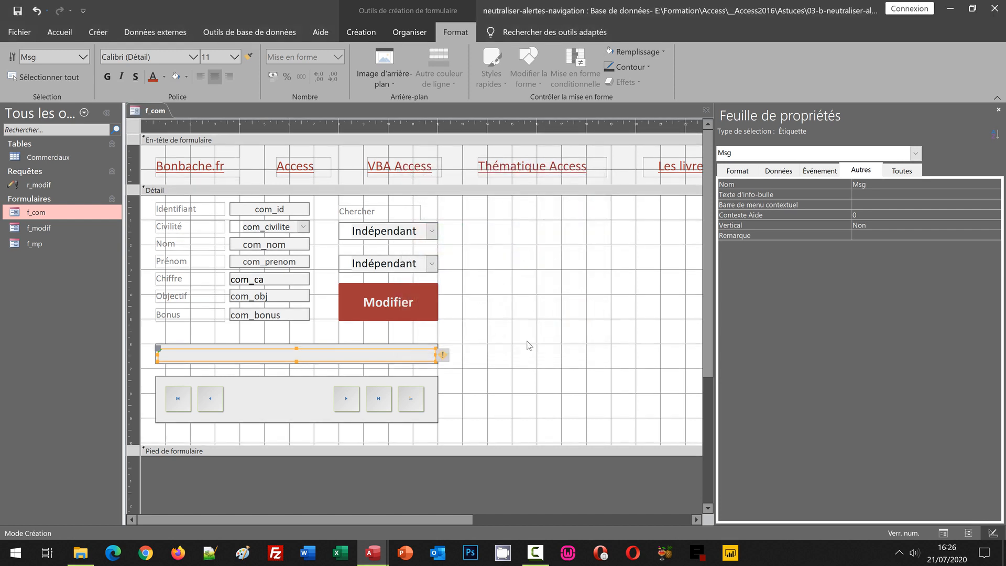
pyautogui.click(509, 360)
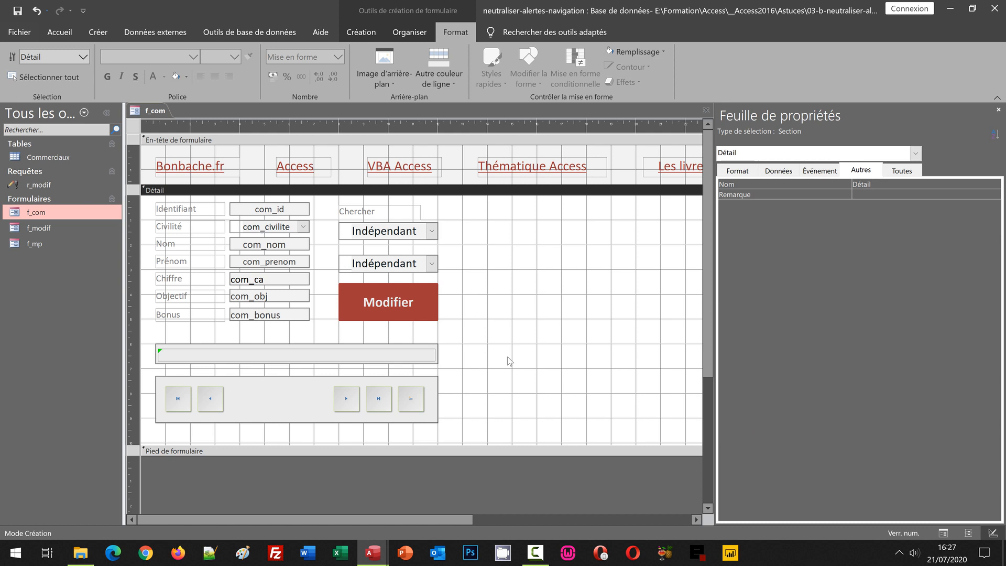
# Open the embedded Au clic macro of the Precedent button and delete its ZoneMessage action.
pyautogui.click(205, 399)
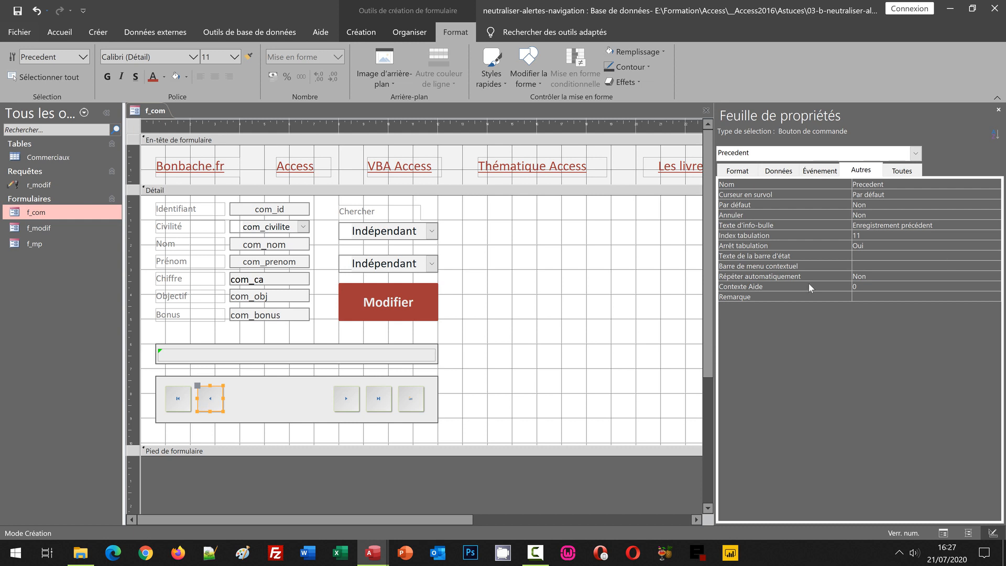
pyautogui.click(820, 171)
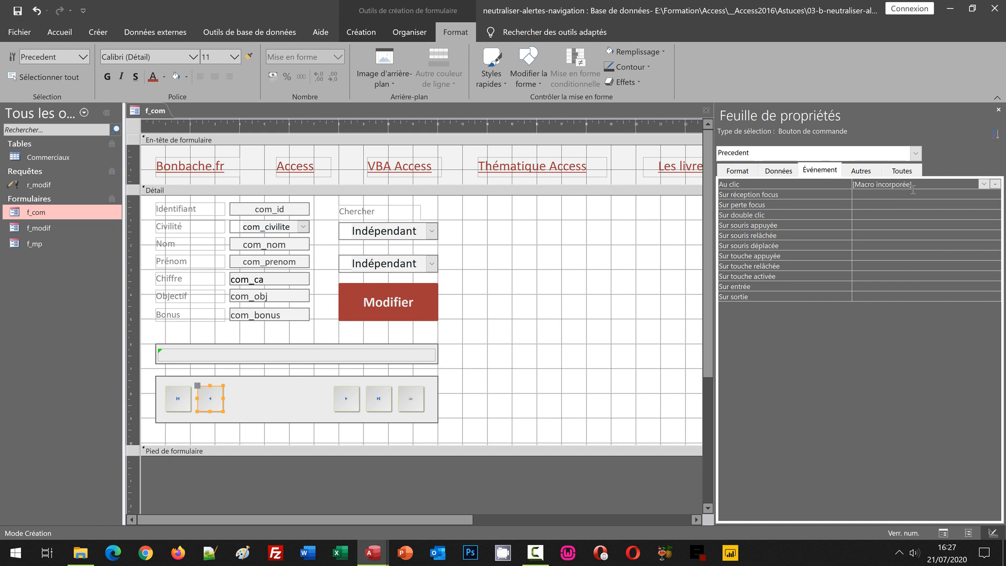
pyautogui.click(995, 184)
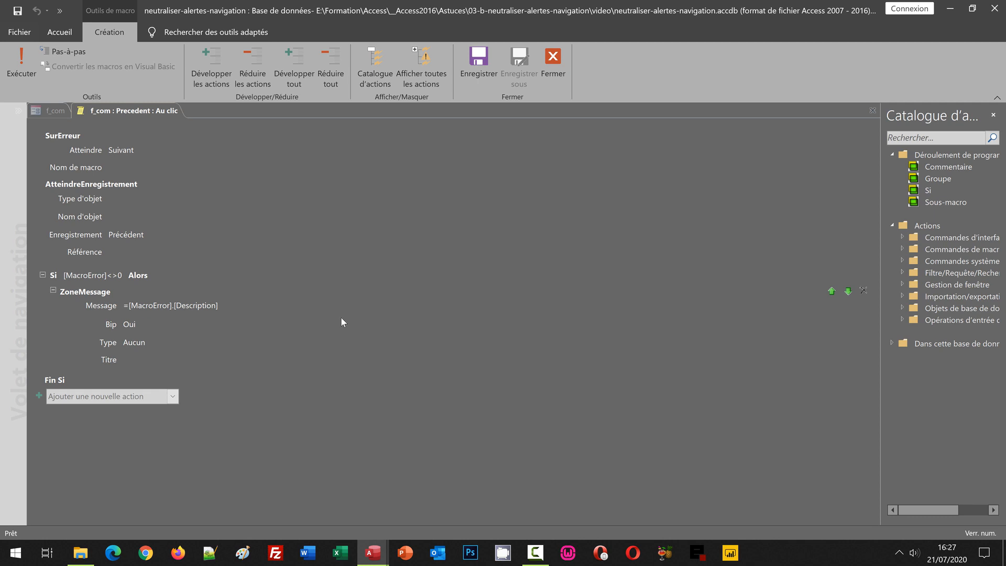
pyautogui.moveTo(92, 297)
pyautogui.click(88, 296)
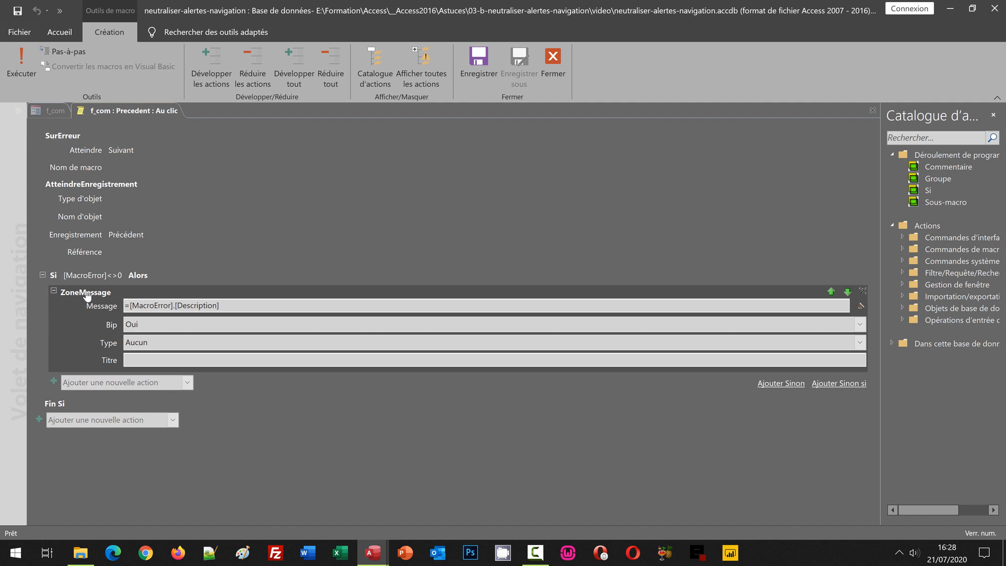
pyautogui.click(863, 291)
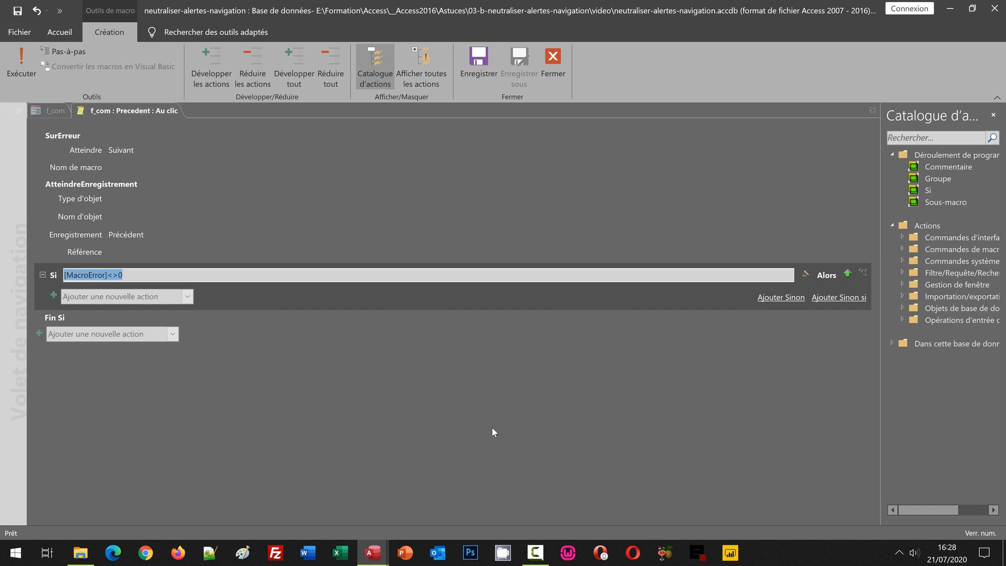
# Add a DéfinirPropriété action inside the macro's Si block, targeting the Légende property of the Msg control.
pyautogui.click(187, 297)
pyautogui.click(189, 187)
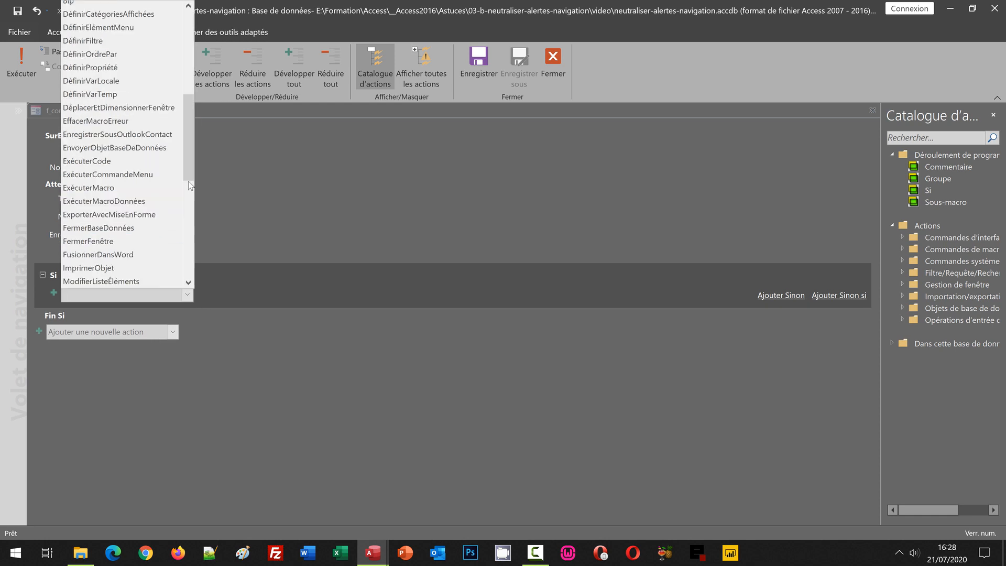
pyautogui.click(121, 66)
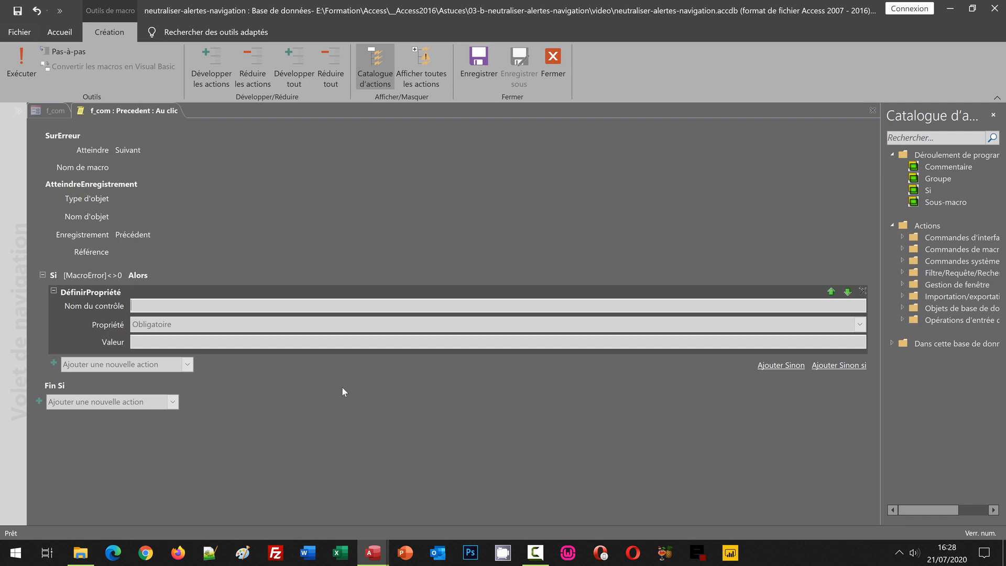
pyautogui.click(159, 308)
pyautogui.write('Msg')
pyautogui.click(166, 322)
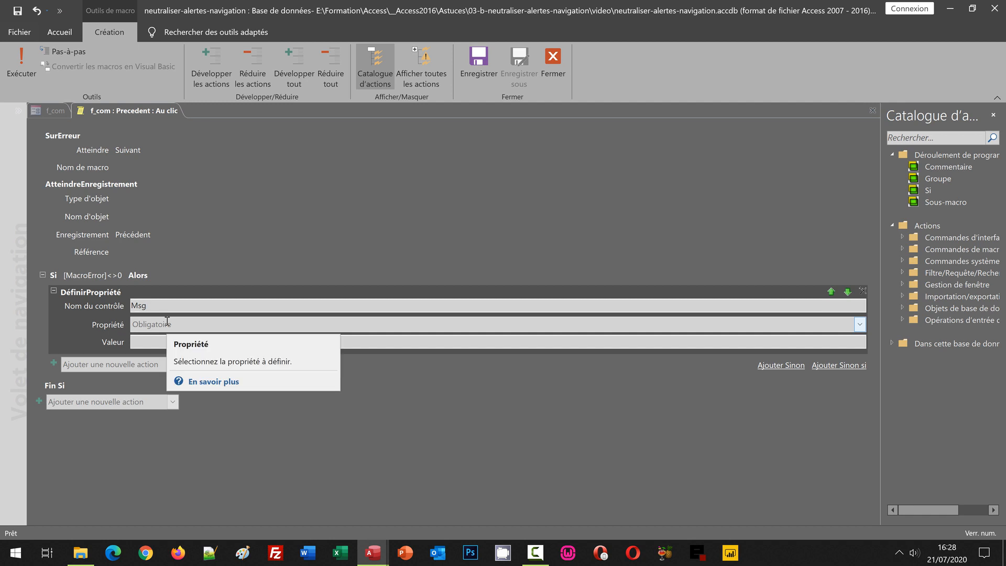
pyautogui.click(864, 331)
pyautogui.click(168, 461)
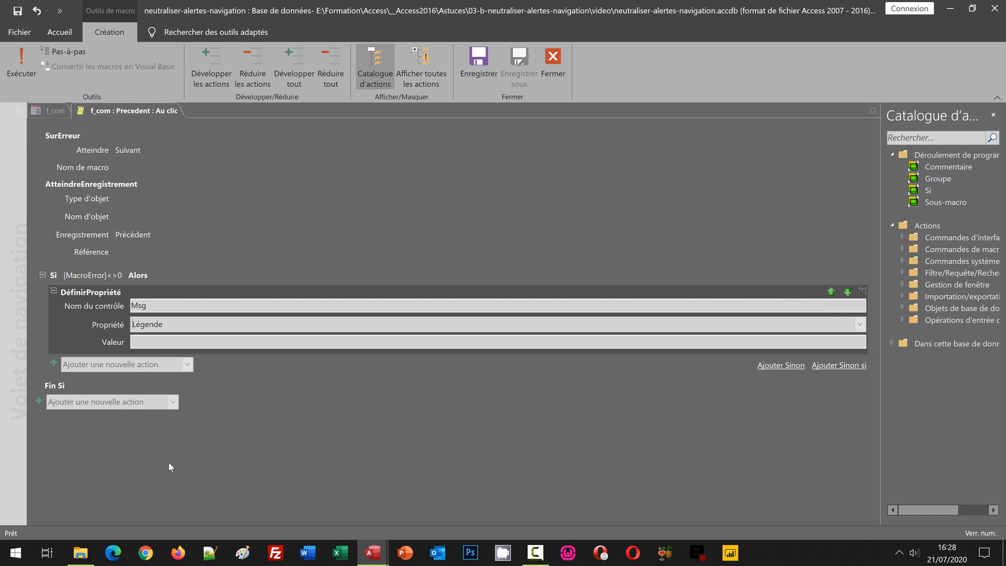
# Set the value of the Si block's DéfinirPropriété action to "Le premier enregistrement est déjà atteint".
pyautogui.click(154, 341)
pyautogui.write('Le premier enregistrement est déjà atteint')
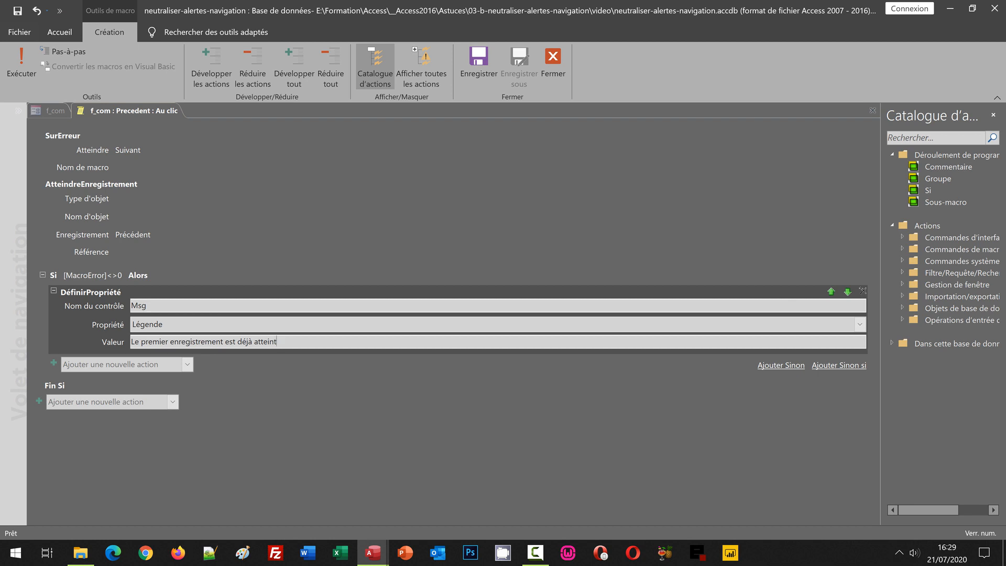
# Add a Sinon branch containing a DéfinirPropriété action for the Légende property of the Msg control.
pyautogui.click(780, 366)
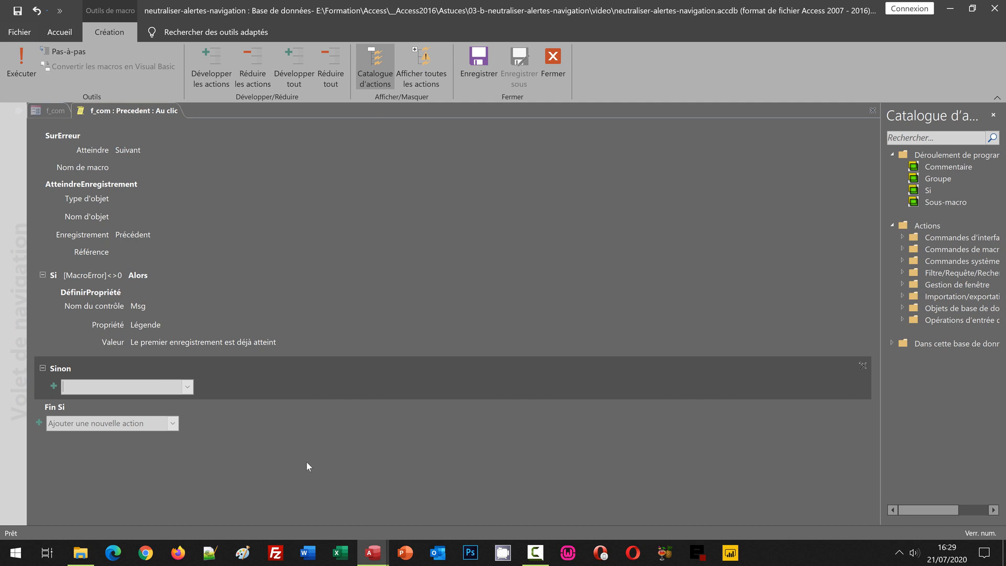
pyautogui.click(187, 387)
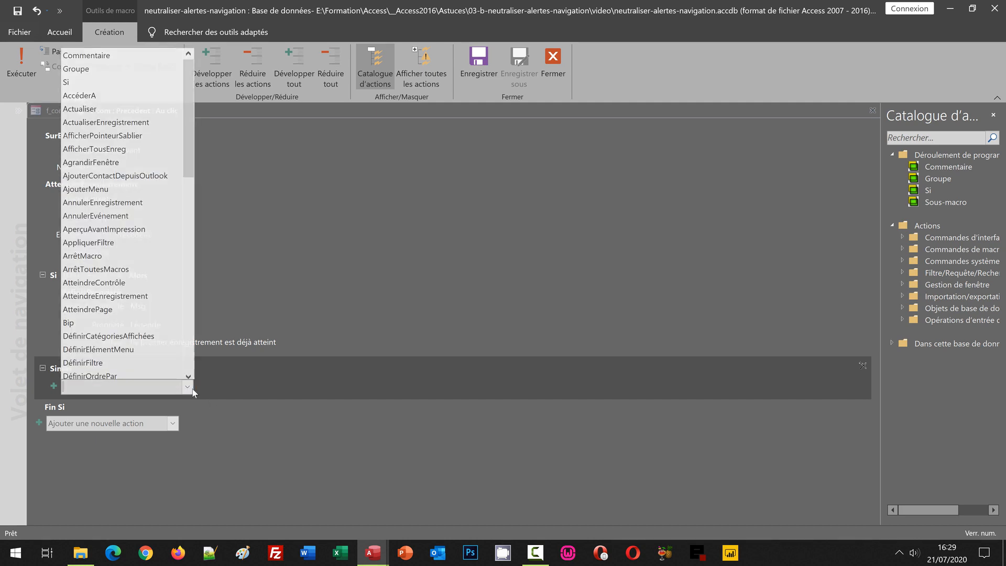
pyautogui.click(186, 181)
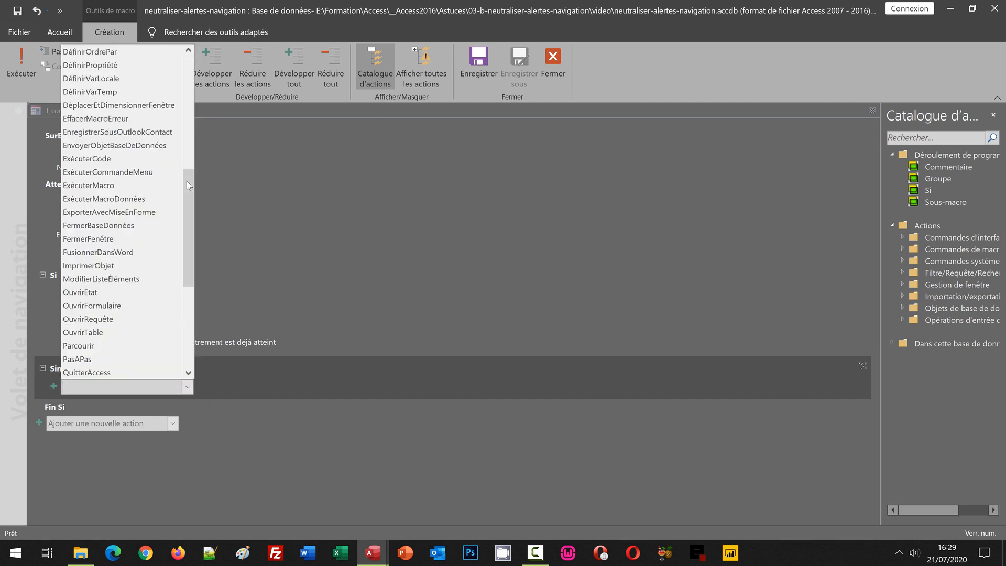
pyautogui.click(108, 67)
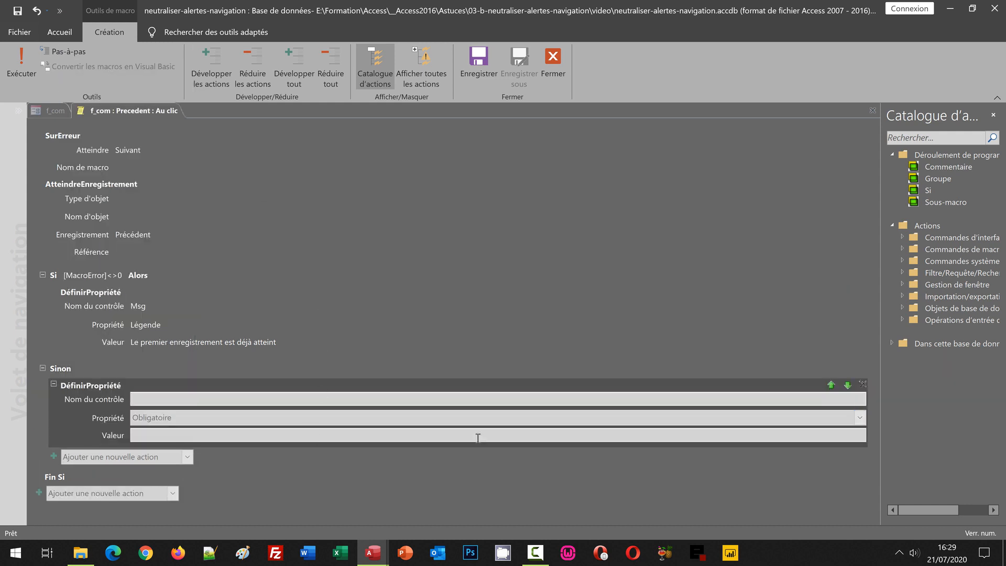
pyautogui.write('msg')
pyautogui.click(166, 414)
pyautogui.click(860, 418)
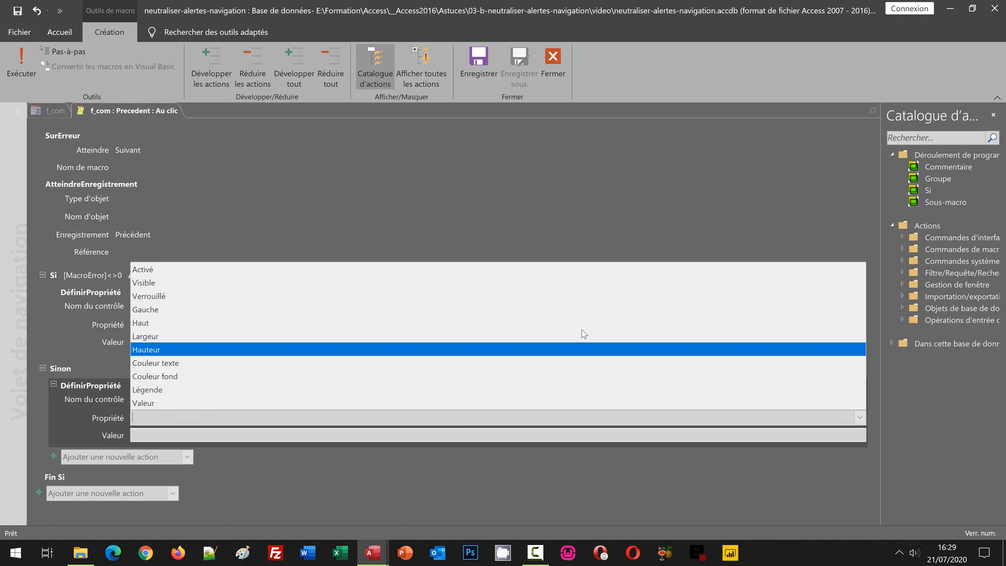
pyautogui.click(199, 390)
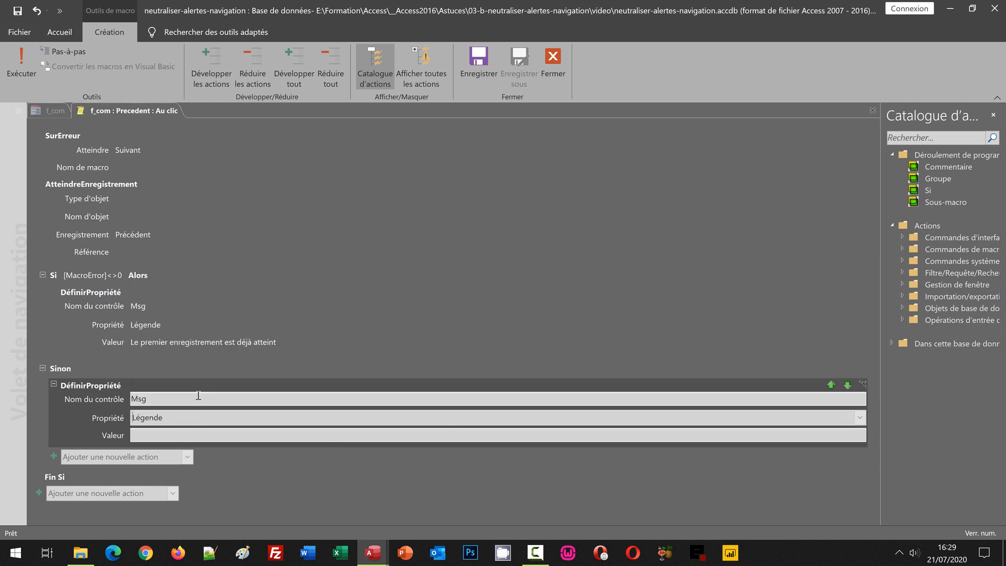
# Set the Sinon action's value to "Navigation en cours" and close the macro to return to the form design.
pyautogui.click(162, 436)
pyautogui.write('Navigation en cours')
pyautogui.click(266, 498)
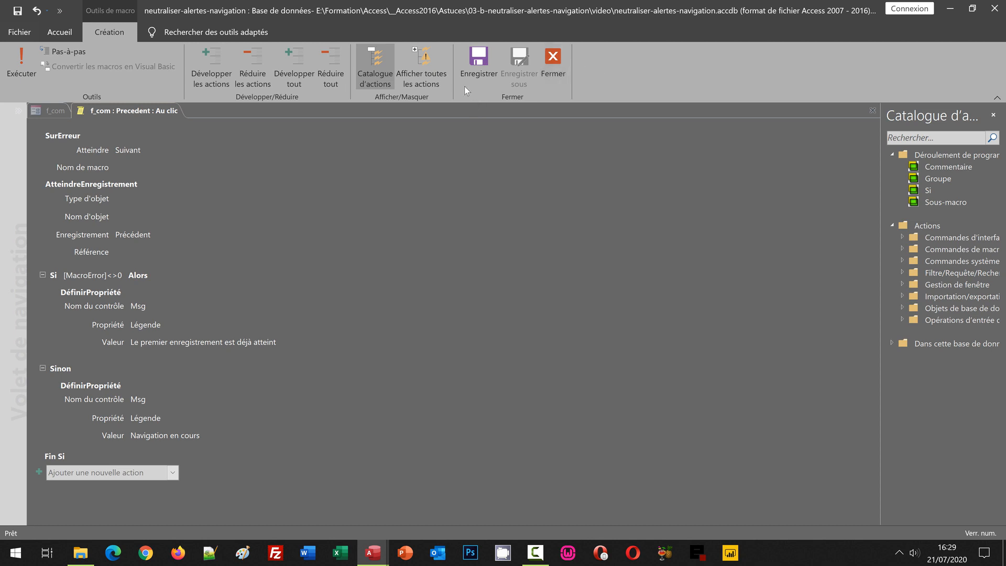
pyautogui.click(555, 83)
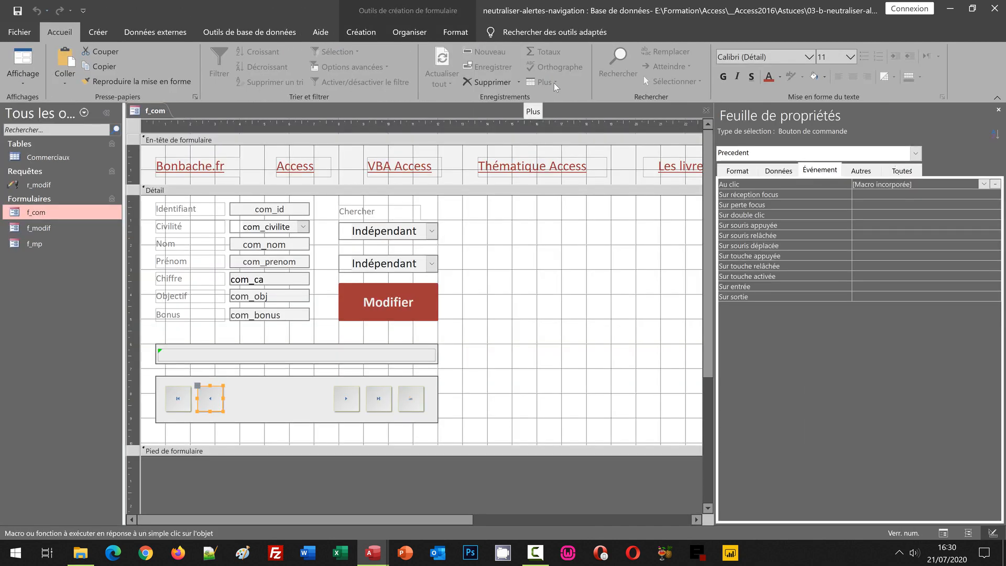
pyautogui.click(595, 293)
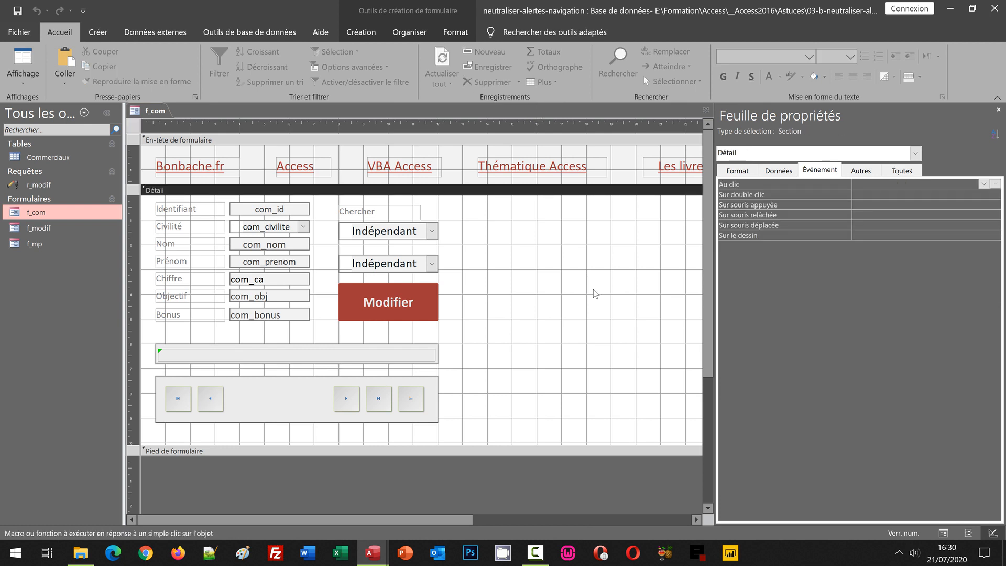
# Open the embedded Au clic macro of the Suivant button and delete its ZoneMessage action.
pyautogui.click(348, 401)
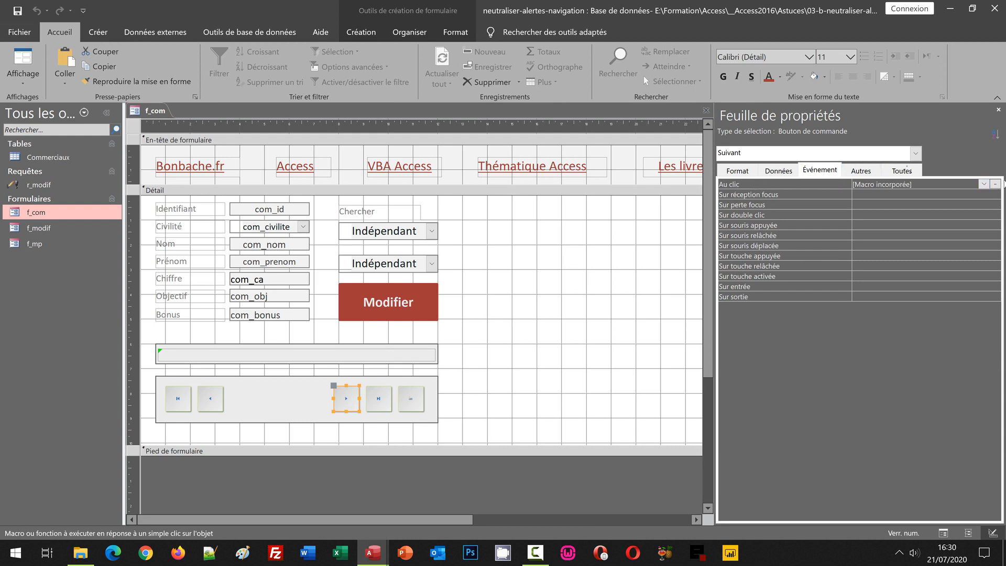
pyautogui.click(995, 184)
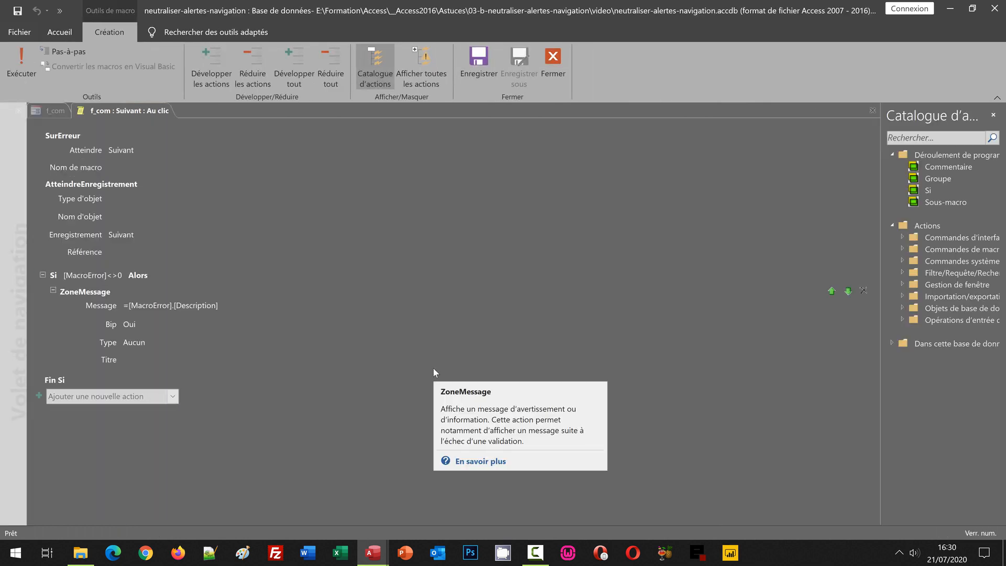
pyautogui.click(79, 292)
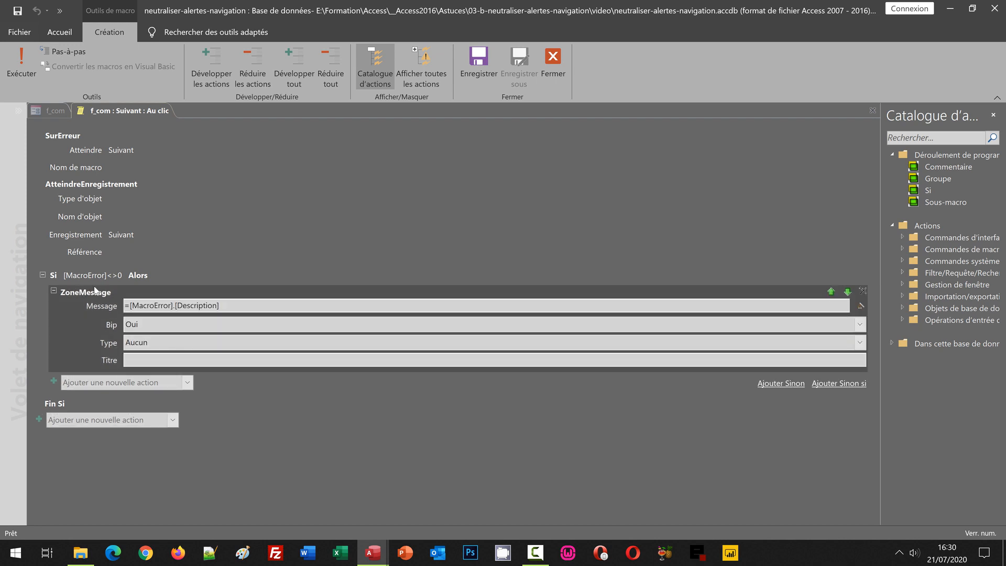
pyautogui.click(863, 291)
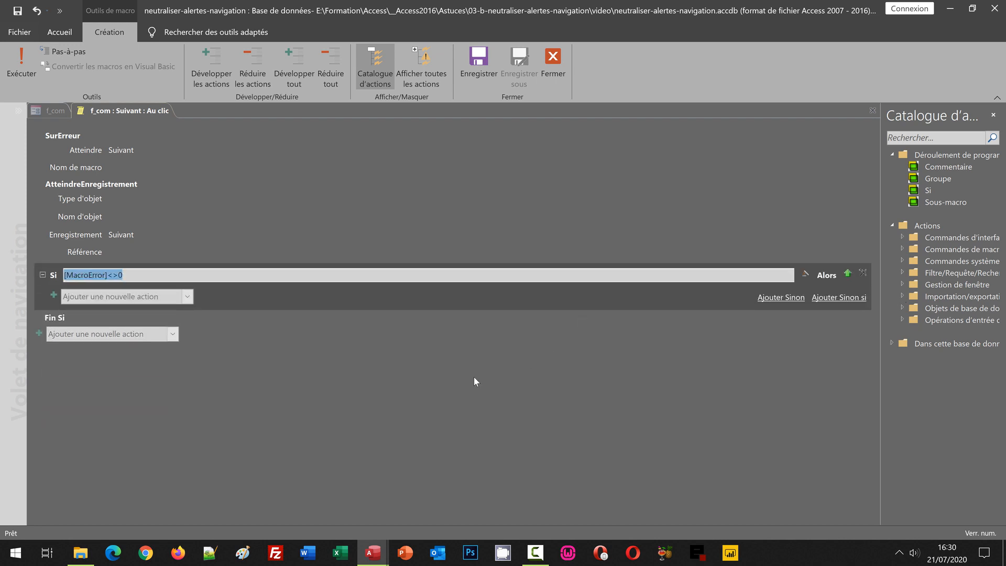
# Add a DéfinirPropriété action to the Suivant macro's Si block, targeting the Légende property of the Msg control.
pyautogui.click(187, 297)
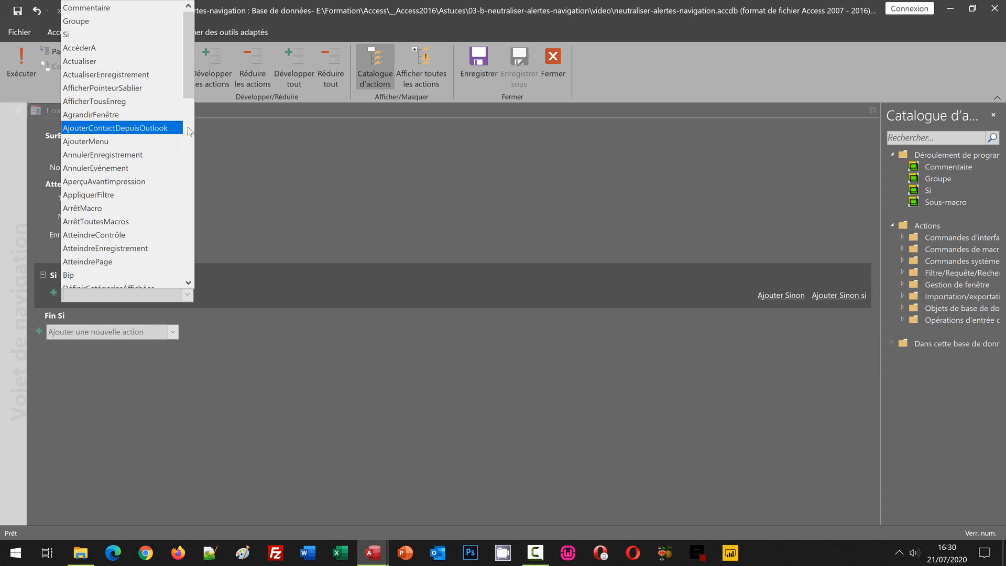
pyautogui.scroll(-7, 188, 126)
pyautogui.click(120, 67)
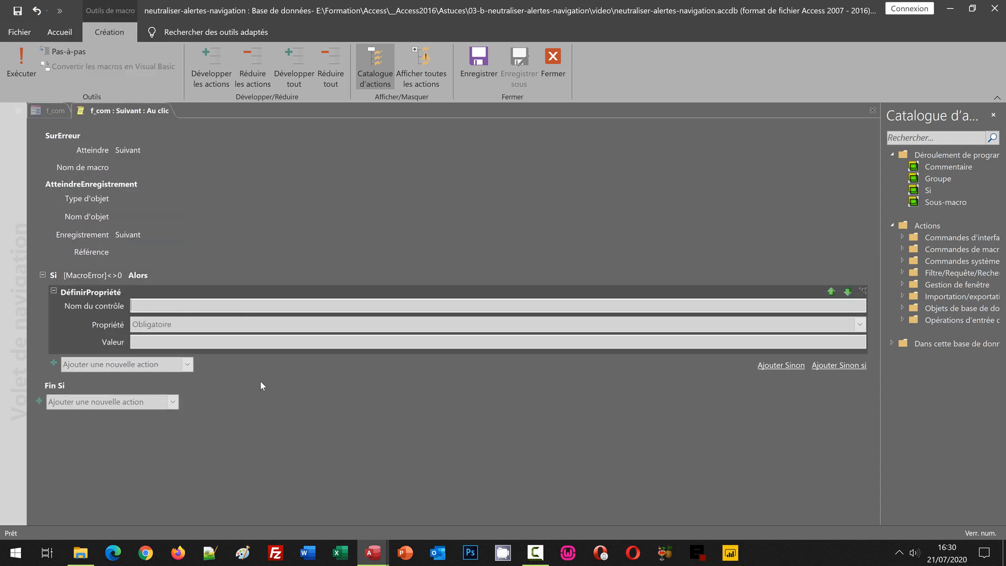
pyautogui.write('msg')
pyautogui.click(168, 320)
pyautogui.click(171, 321)
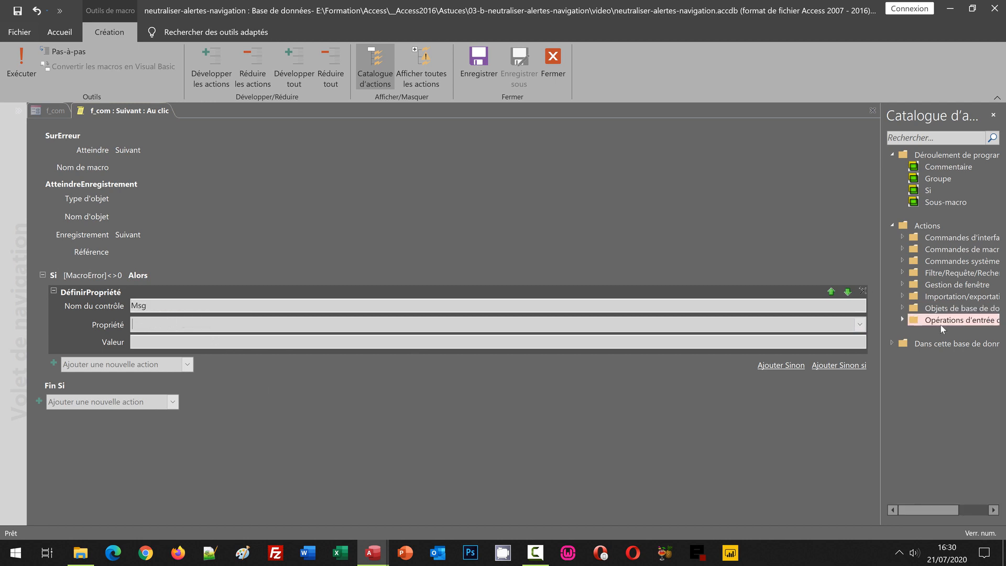
pyautogui.click(862, 329)
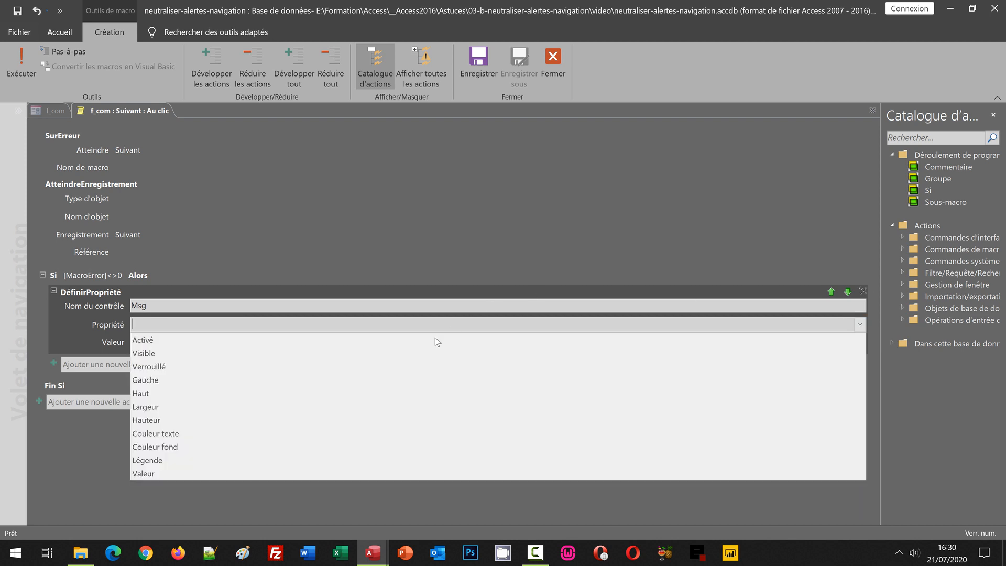
pyautogui.click(198, 460)
# Set the value of the Si block's DéfinirPropriété action to "Le dernier enregistrement est déjà atteint".
pyautogui.click(155, 345)
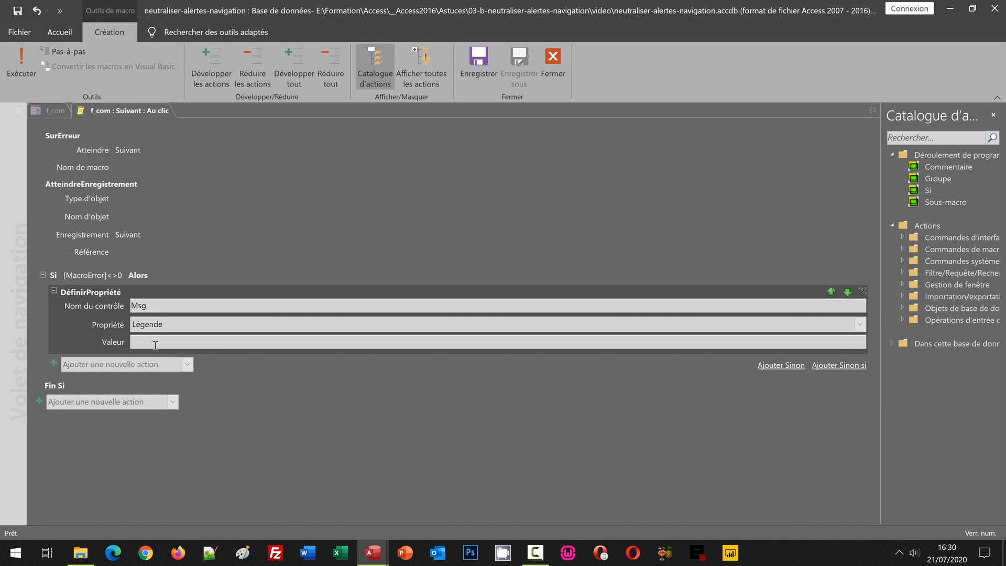
pyautogui.write('Le dernier enregistrement est déjà atteint')
pyautogui.click(236, 451)
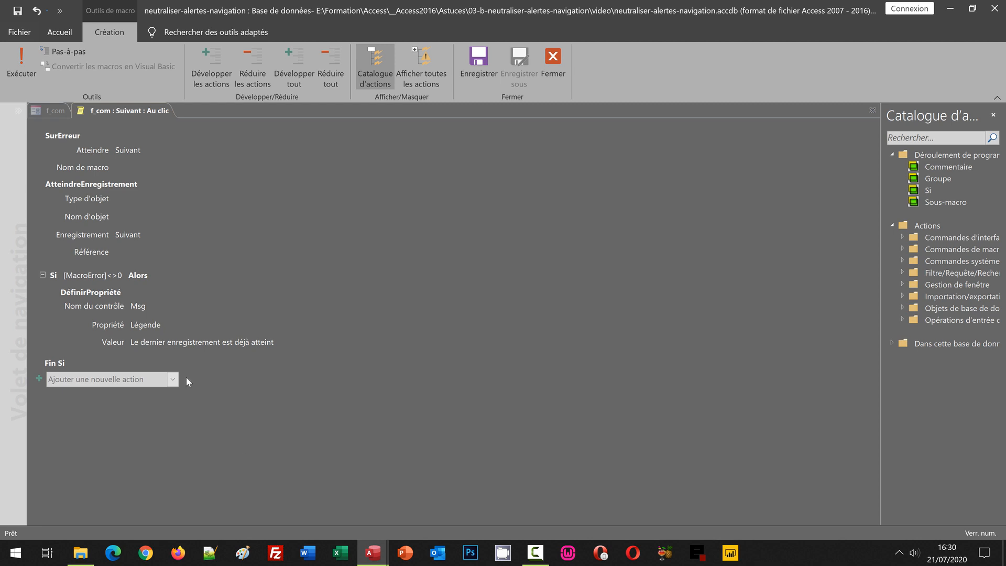
# Add a Sinon branch to the Suivant macro with a DéfinirPropriété action for the Légende property of the Msg control.
pyautogui.click(97, 296)
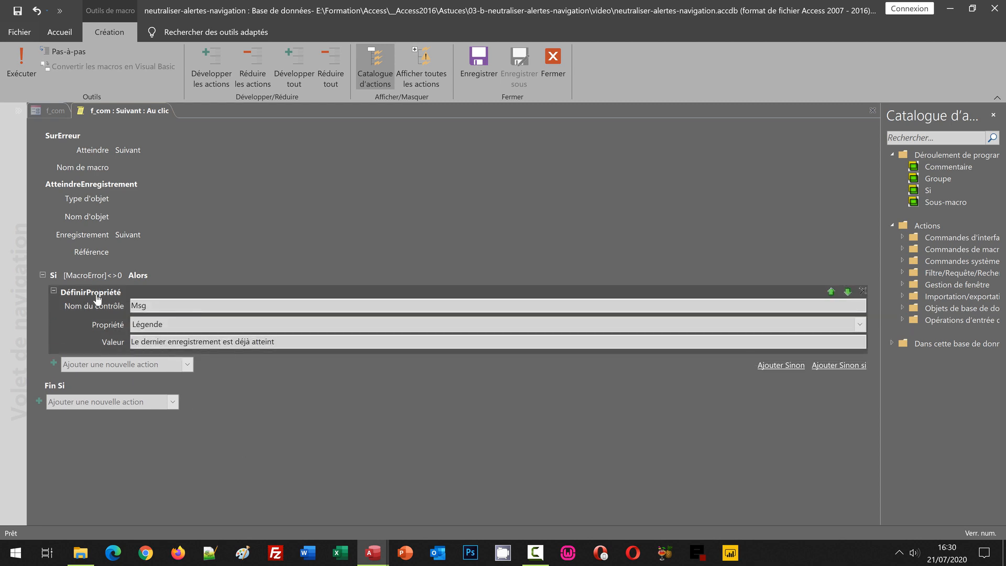
pyautogui.click(786, 367)
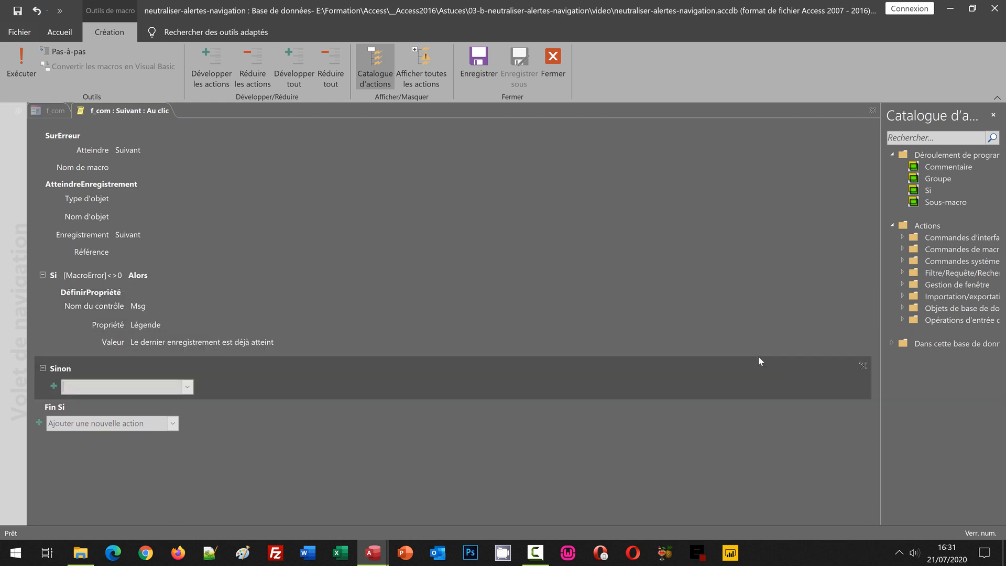
pyautogui.click(187, 387)
pyautogui.click(187, 202)
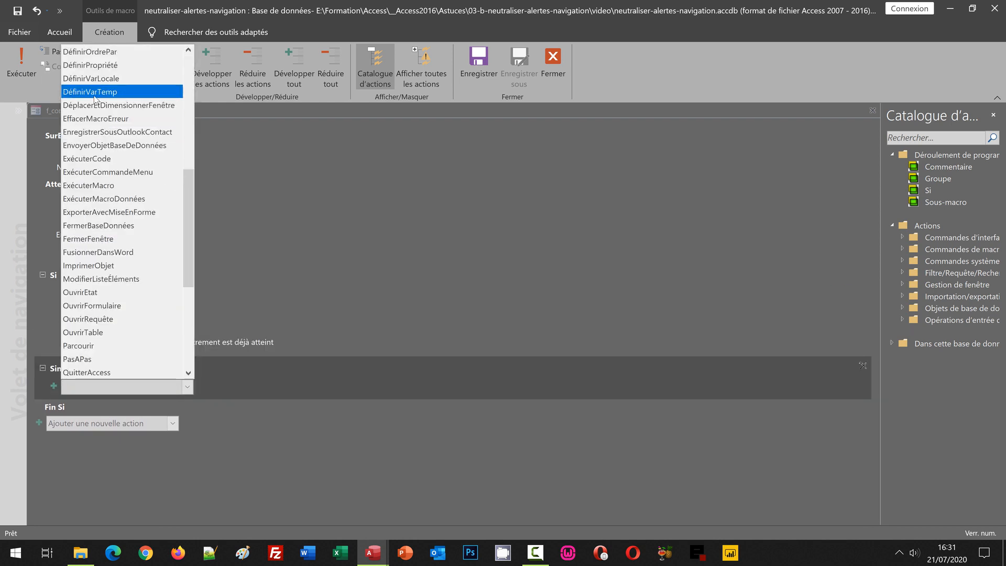
pyautogui.click(97, 65)
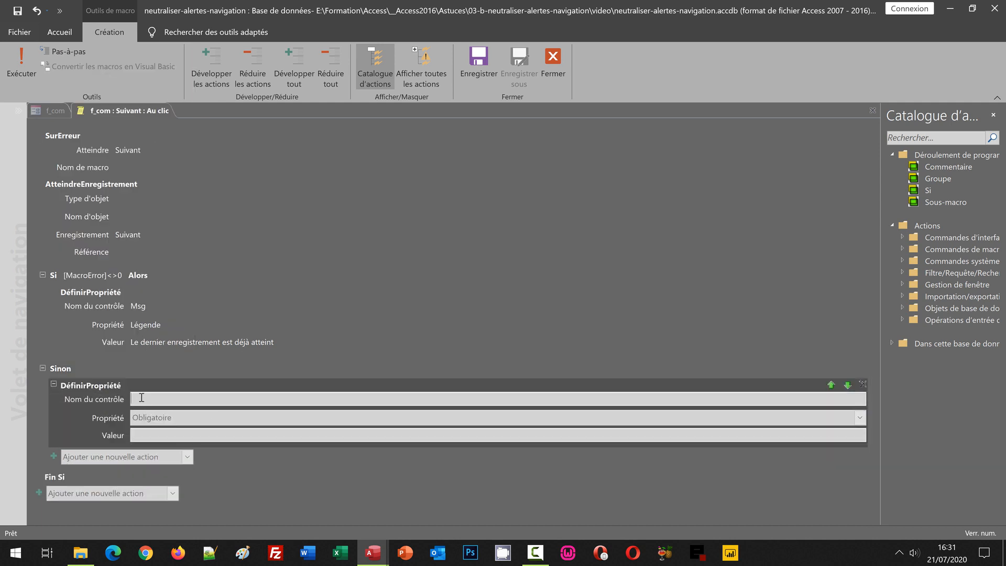
pyautogui.write('msg')
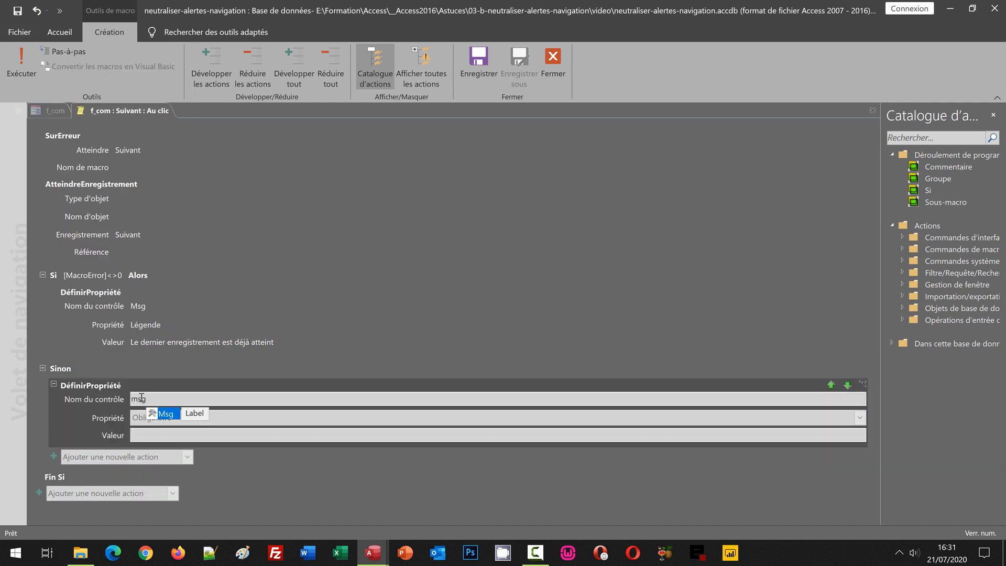
pyautogui.click(164, 414)
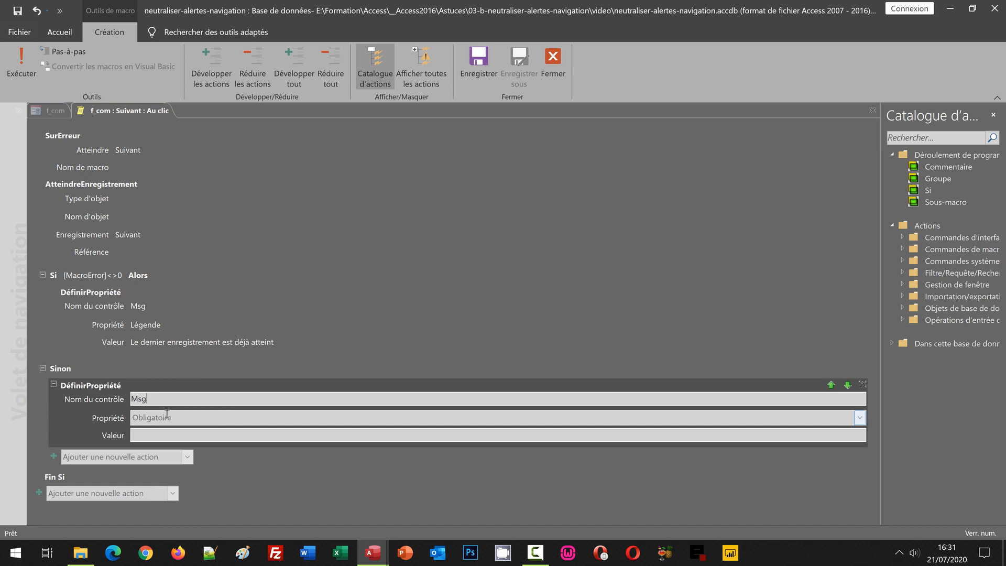
pyautogui.click(860, 418)
# Set the Sinon action's value to "Navigation en cours", then save and close the Suivant macro.
pyautogui.click(378, 437)
pyautogui.write('Navigatio')
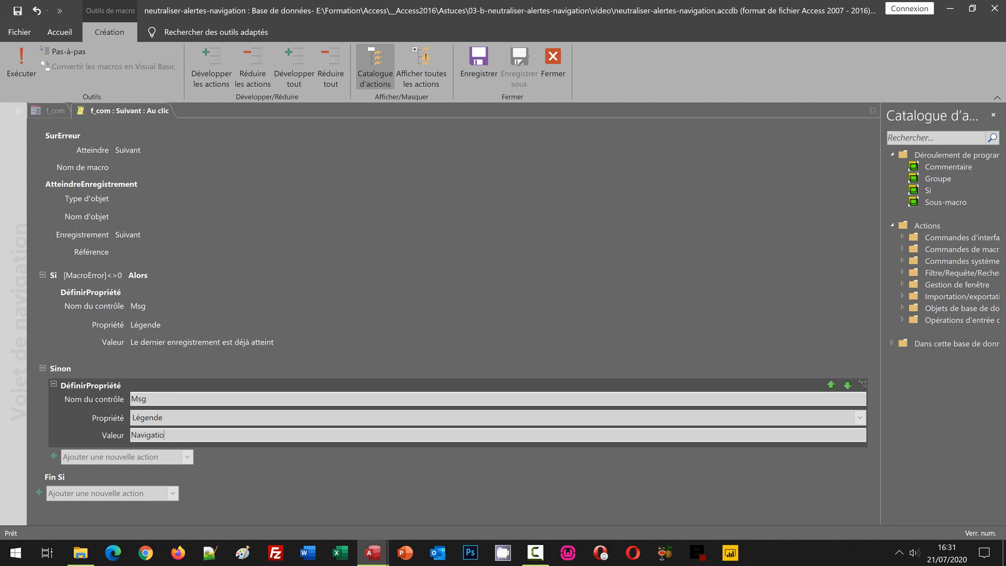
pyautogui.write('n en cours')
pyautogui.click(419, 497)
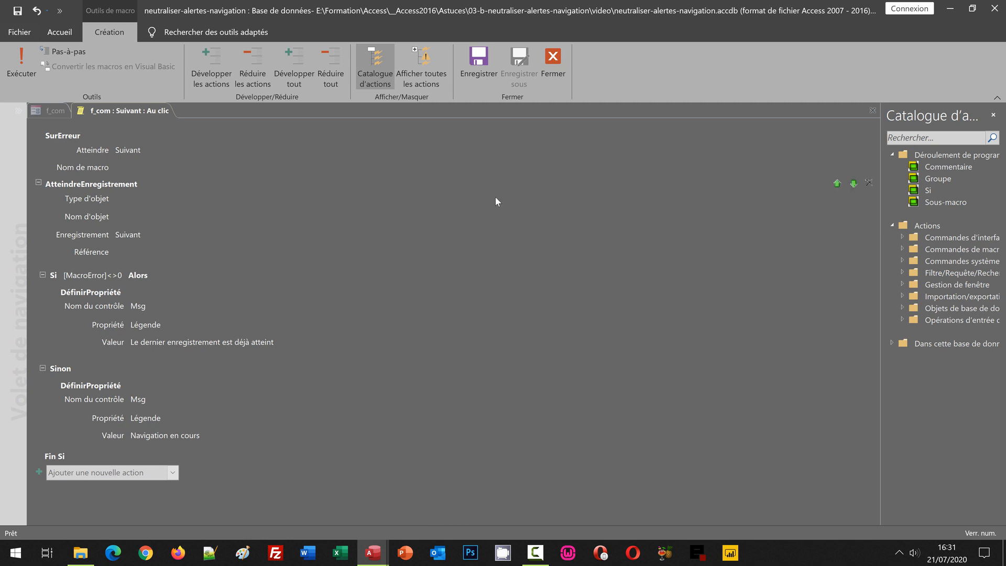
pyautogui.click(476, 80)
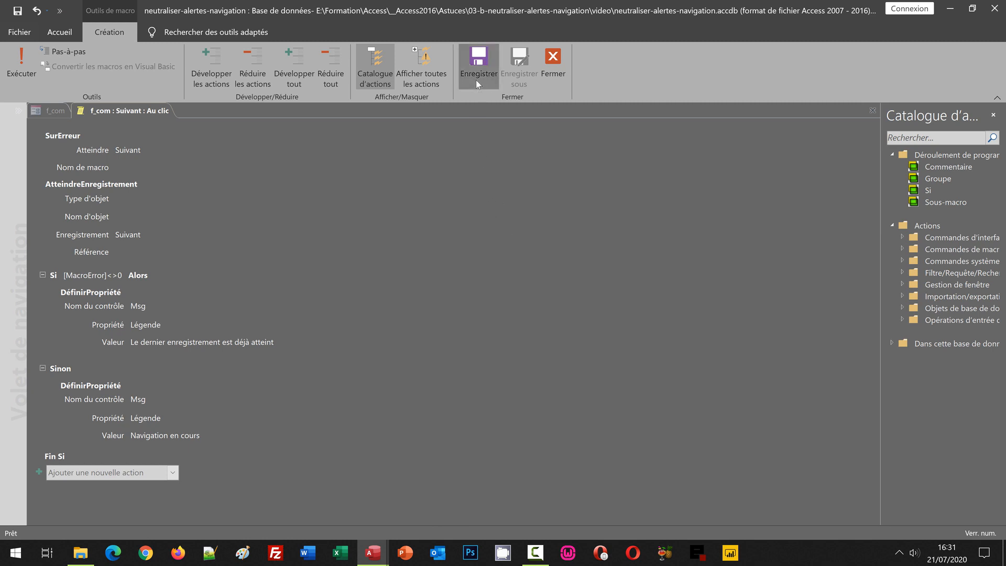
pyautogui.click(552, 76)
# Run the f_com form and test the previous-record button on the first record, then advance through several records.
pyautogui.click(590, 372)
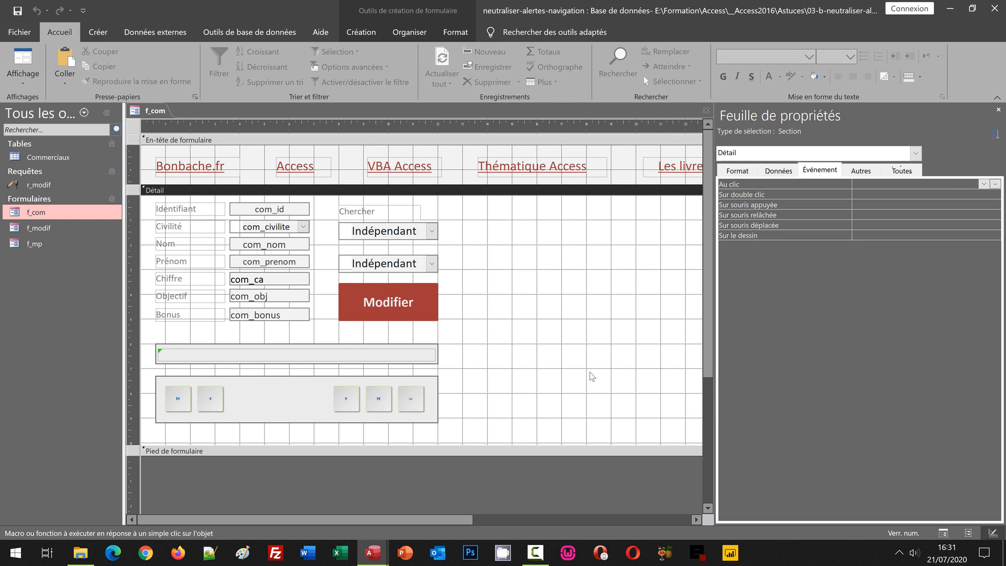
pyautogui.press('F5')
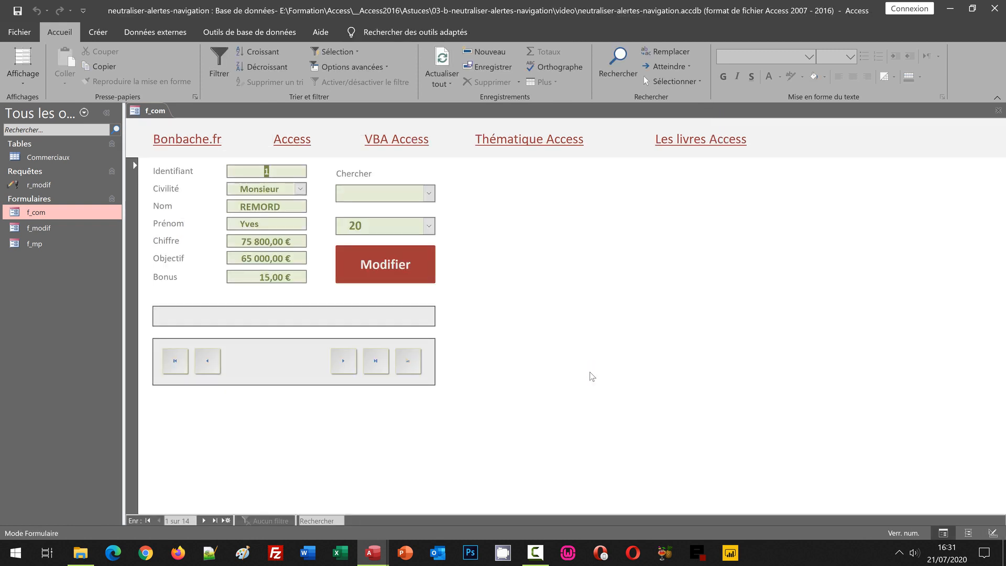
pyautogui.click(207, 360)
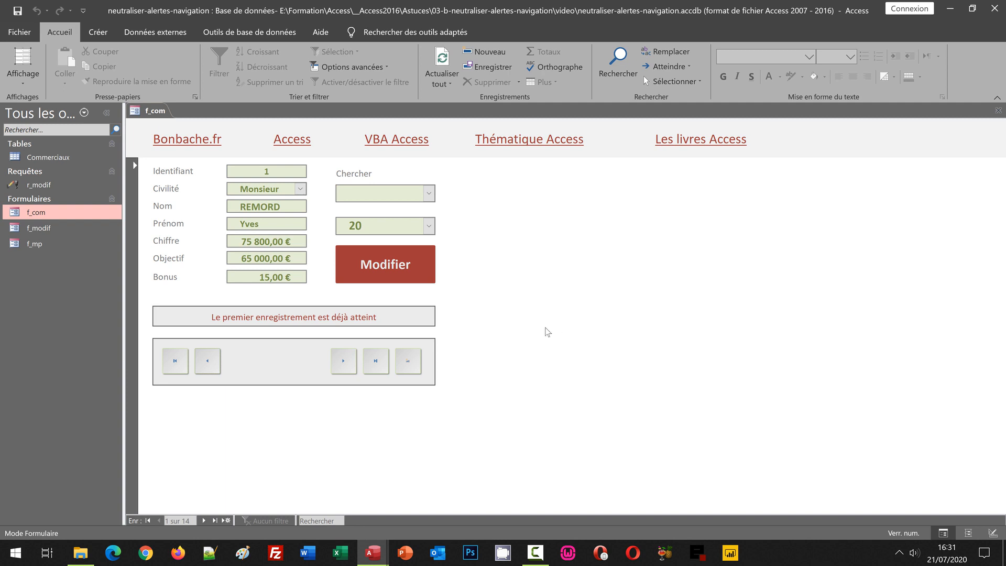
pyautogui.click(340, 361)
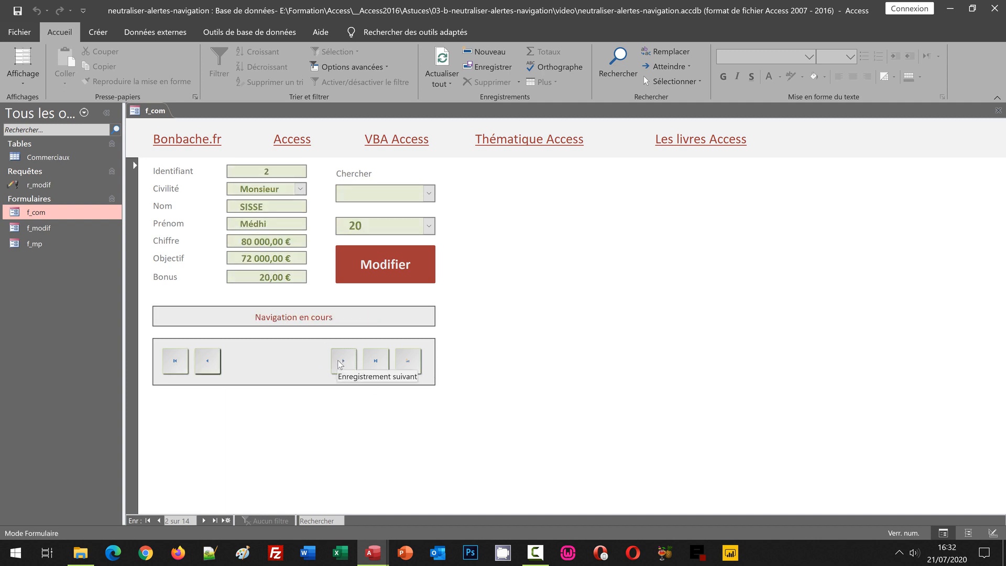
pyautogui.click(341, 361)
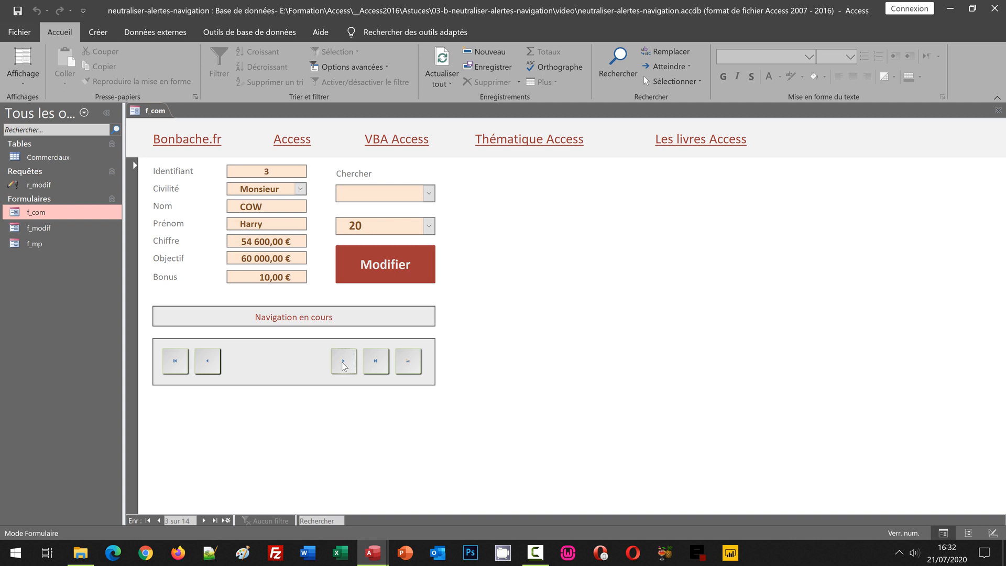
pyautogui.click(342, 363)
pyautogui.click(342, 362)
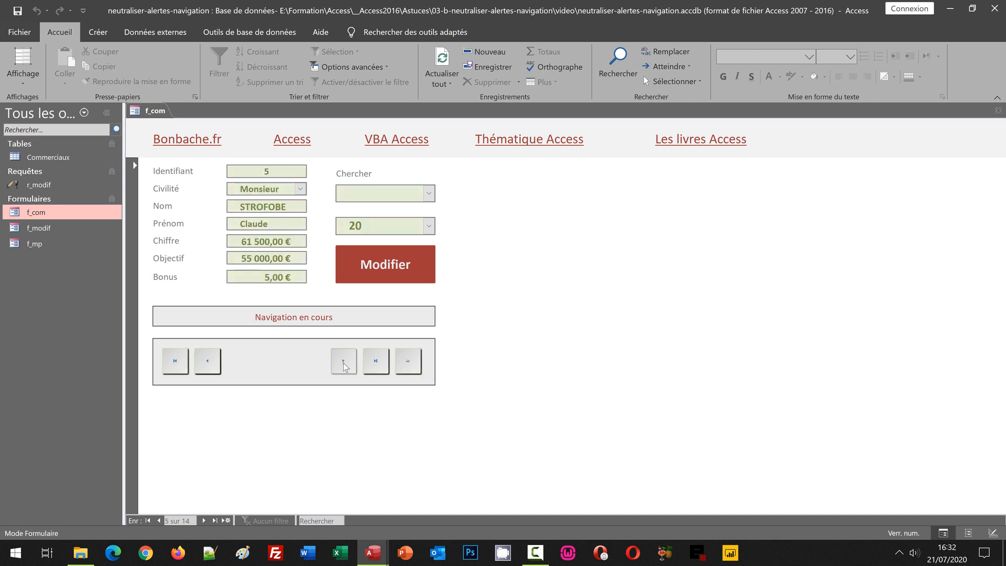
# Jump to the last record, test the next-record button beyond the end, and return to the first record.
pyautogui.click(375, 363)
pyautogui.click(341, 361)
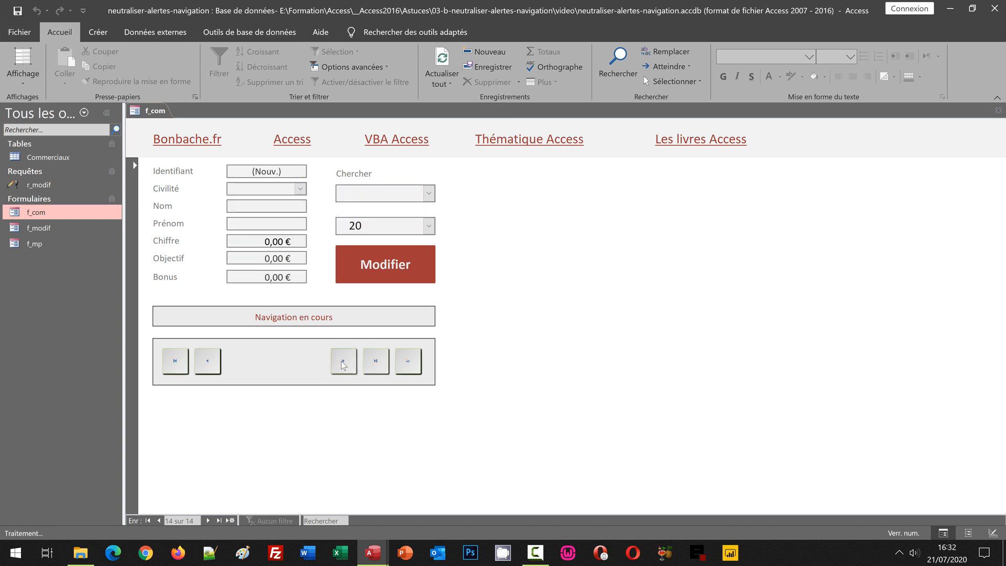
pyautogui.click(342, 360)
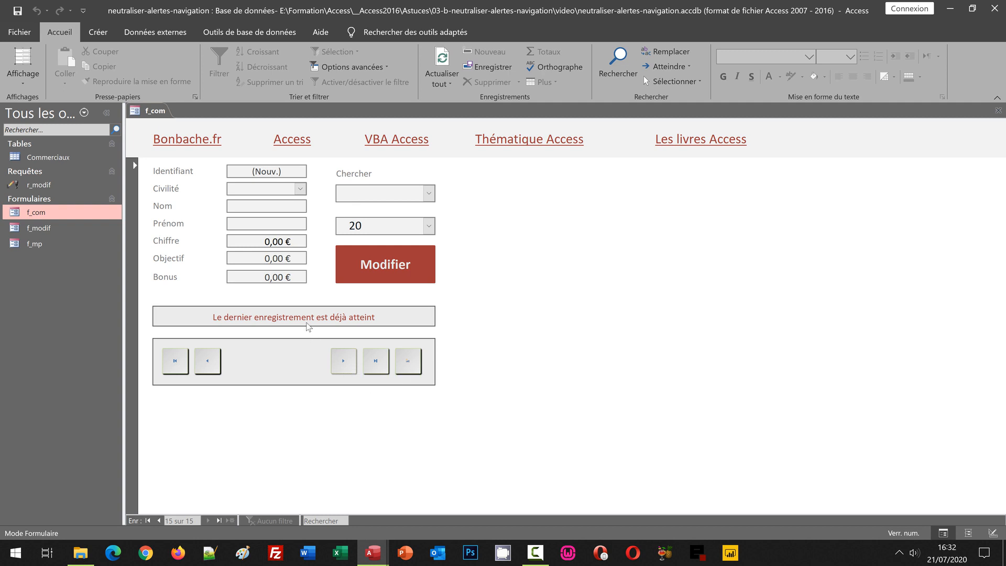
pyautogui.click(177, 361)
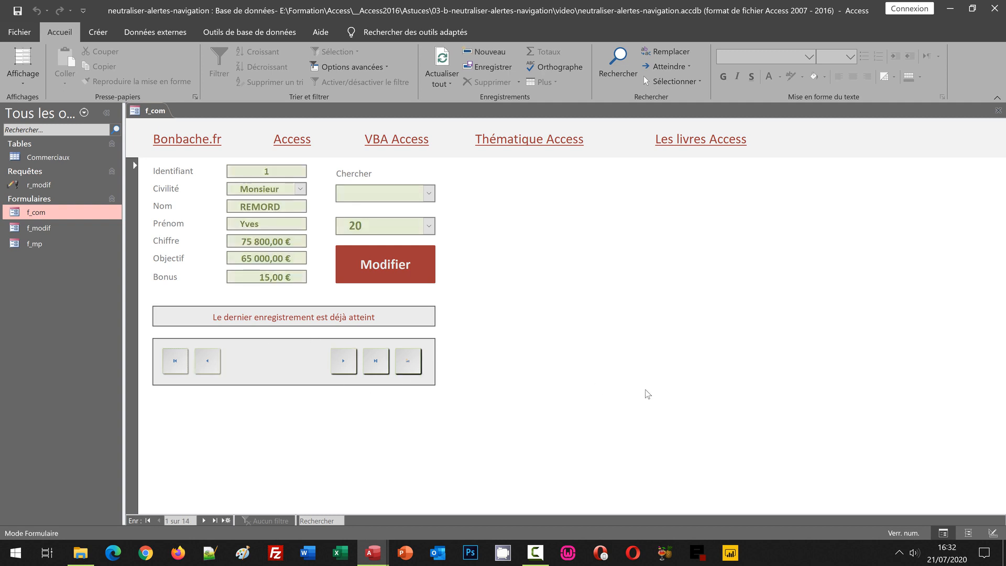